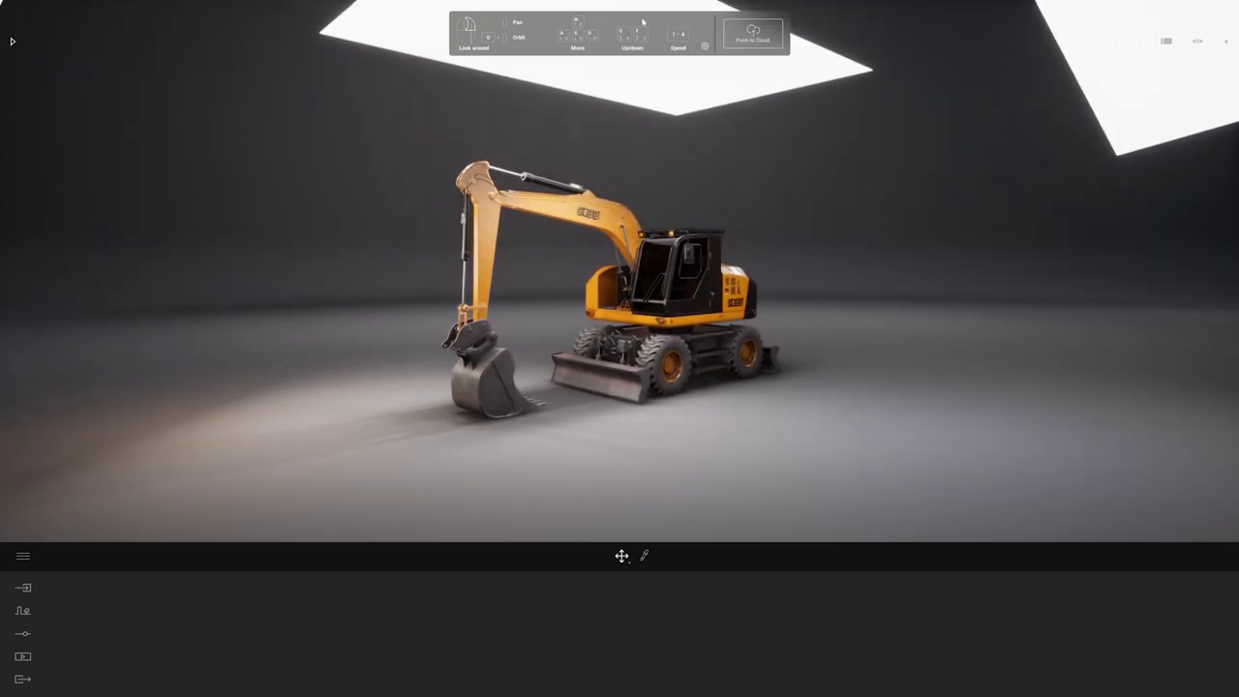
Step: Hide and then restore the navigation help overlay in the viewport display options
left_click(1197, 44)
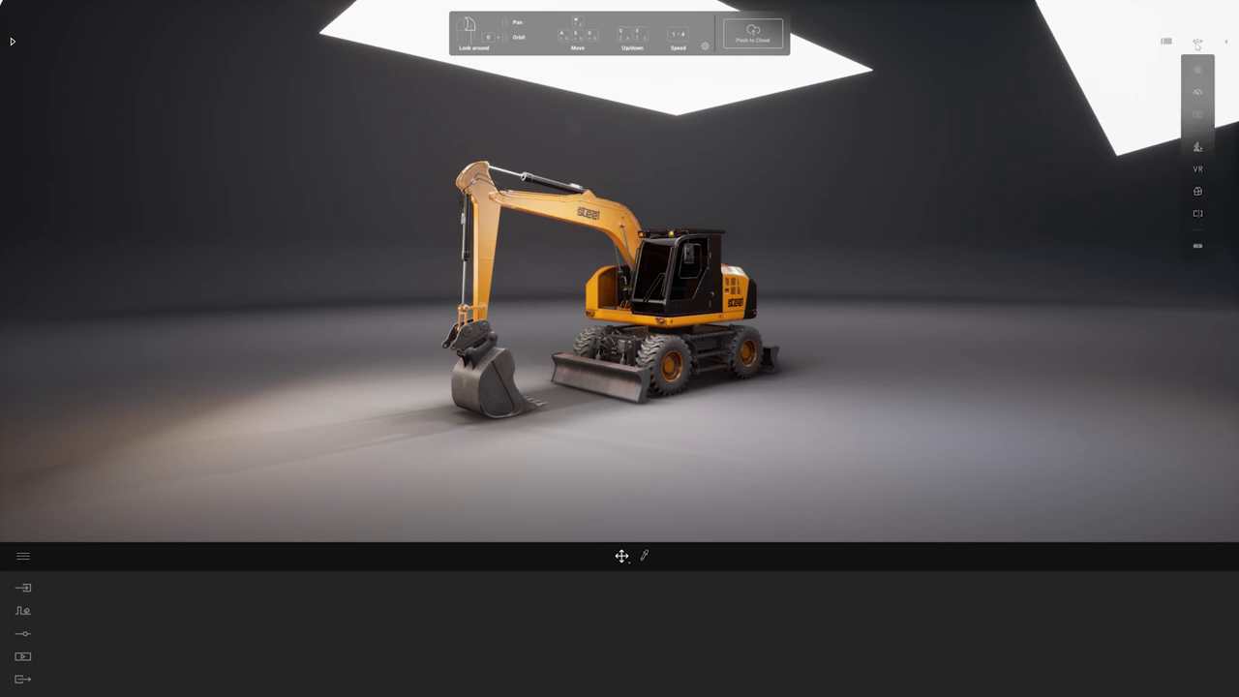
left_click(1197, 249)
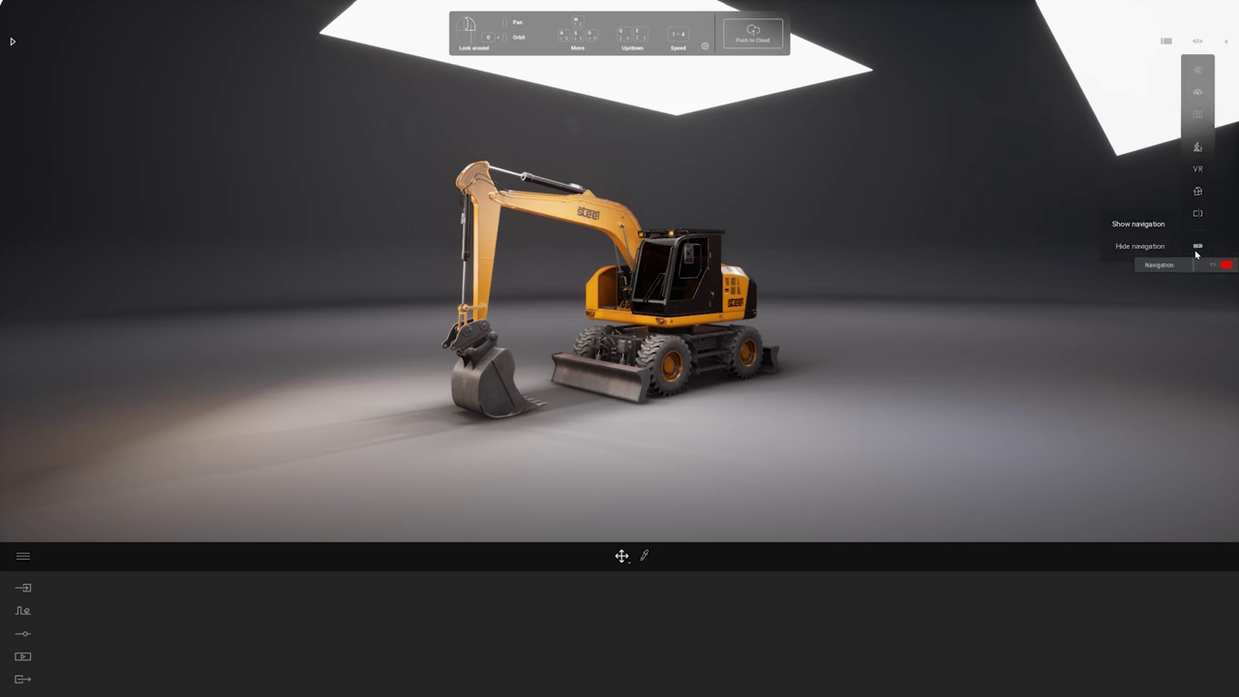
left_click(1133, 249)
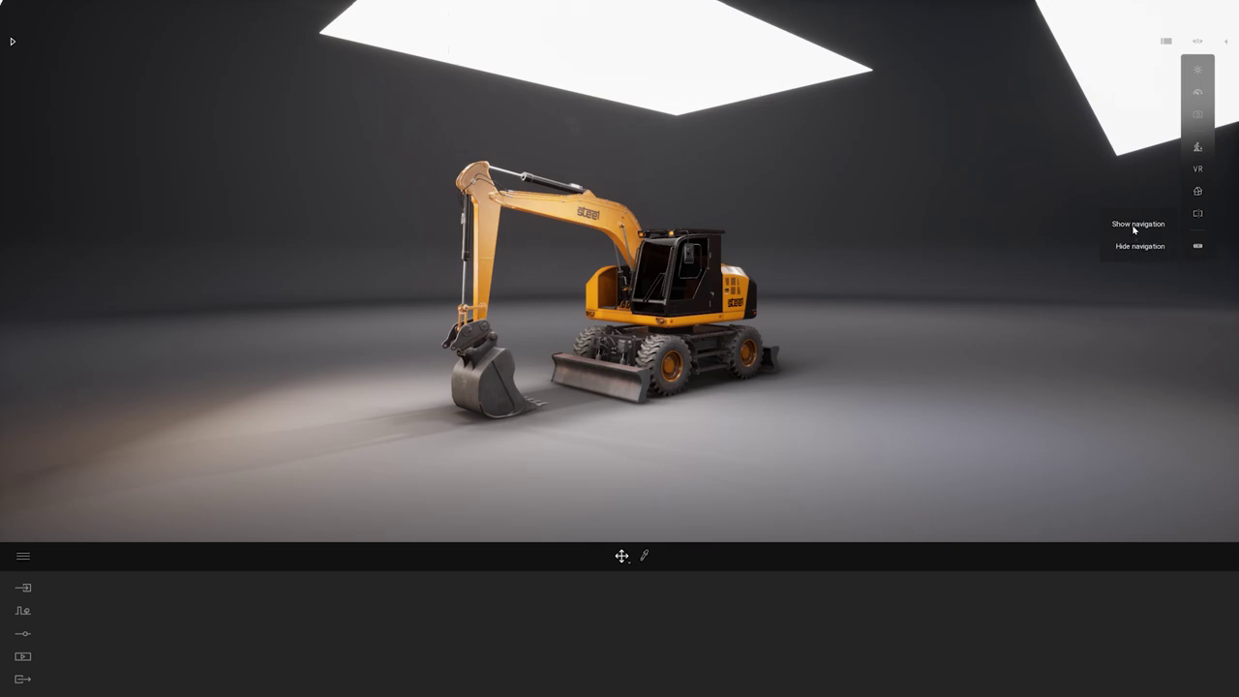
left_click(1136, 234)
left_click(1137, 247)
left_click(1136, 226)
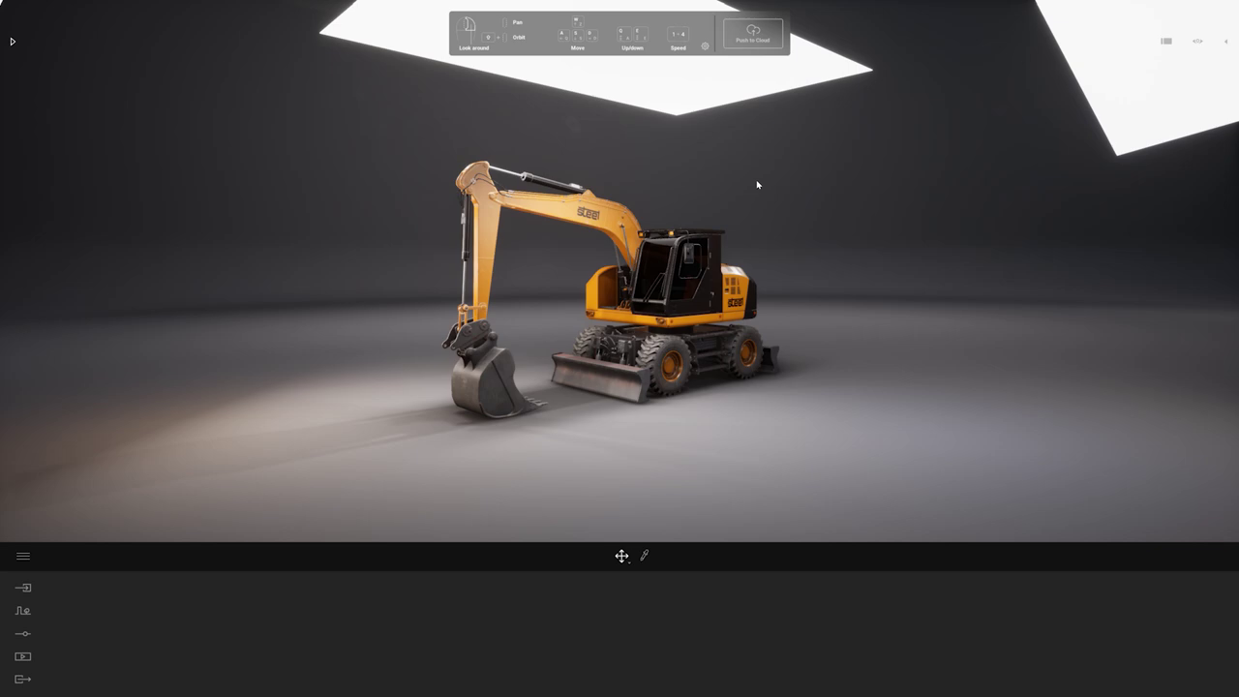
Step: Sign in to Epic Games from the main menu, acknowledge the message, and Push to Cloud
left_click(22, 557)
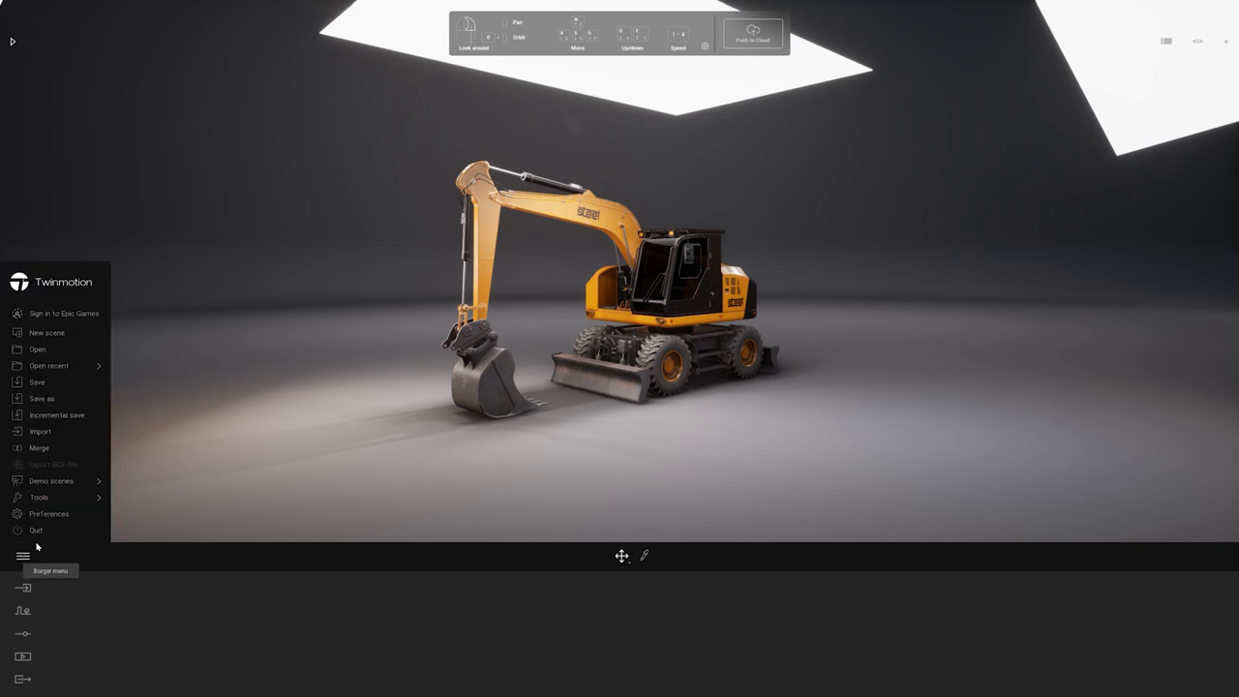
left_click(51, 319)
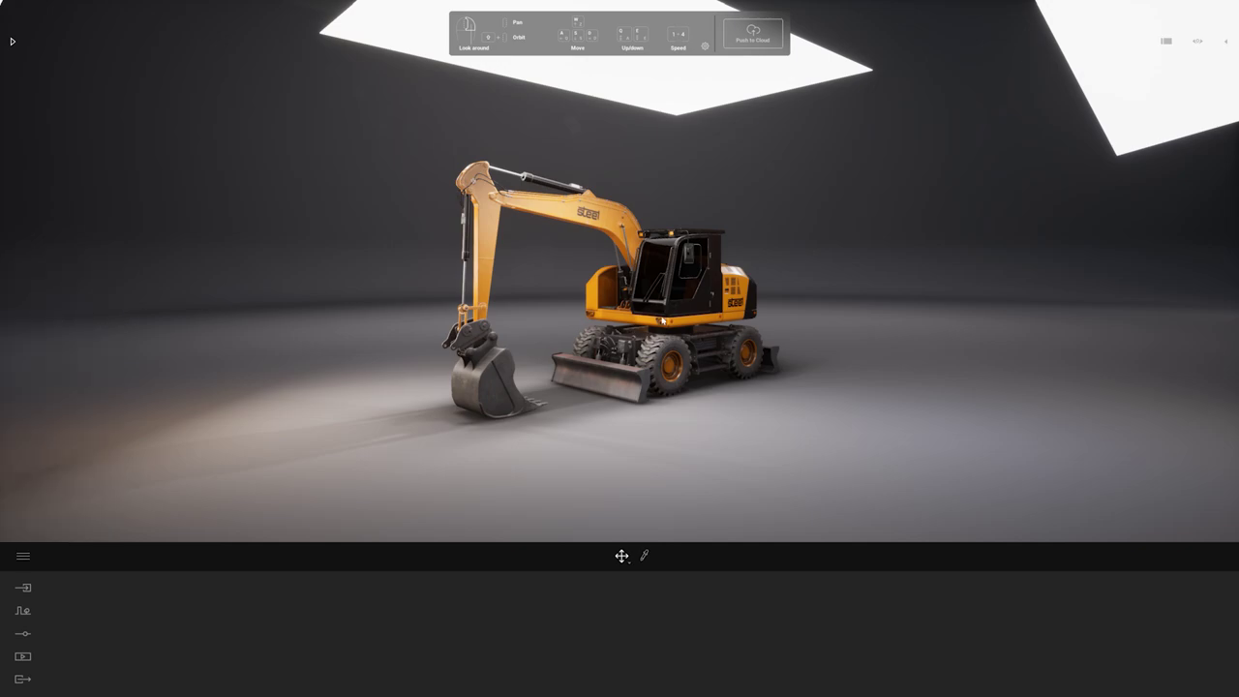
left_click(687, 391)
left_click(760, 41)
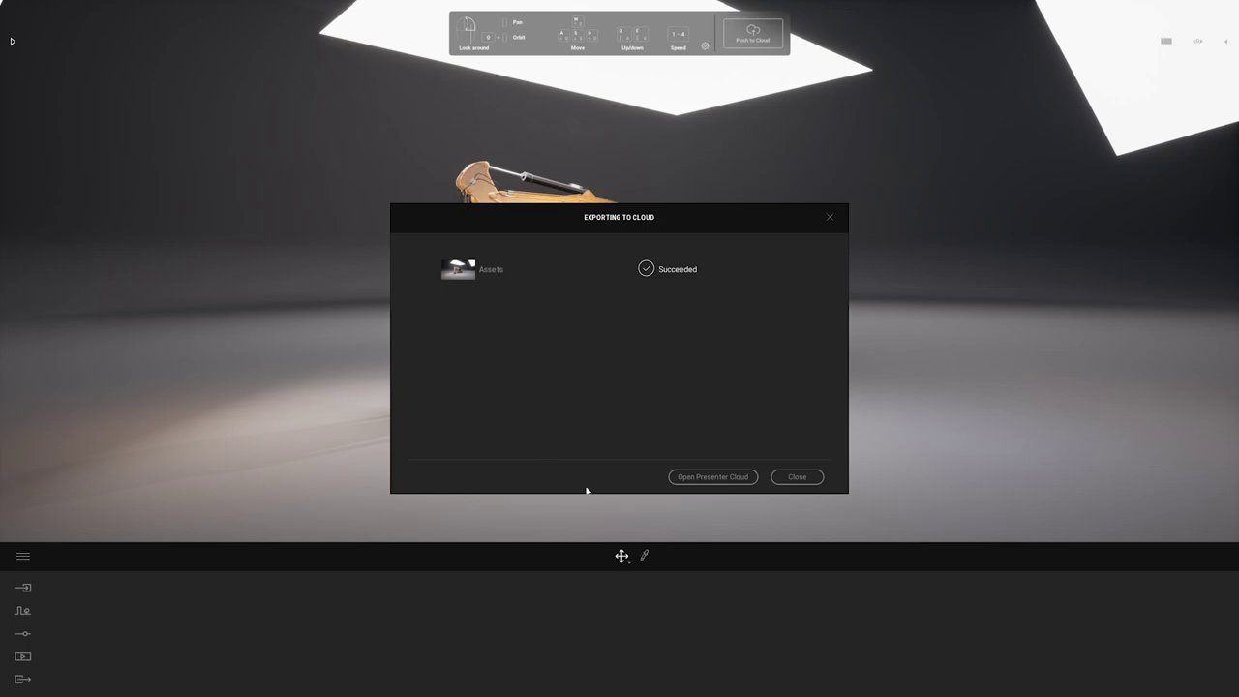
Step: Open Presenter Cloud from the succeeded export dialog to see the uploaded presentations
left_click(743, 484)
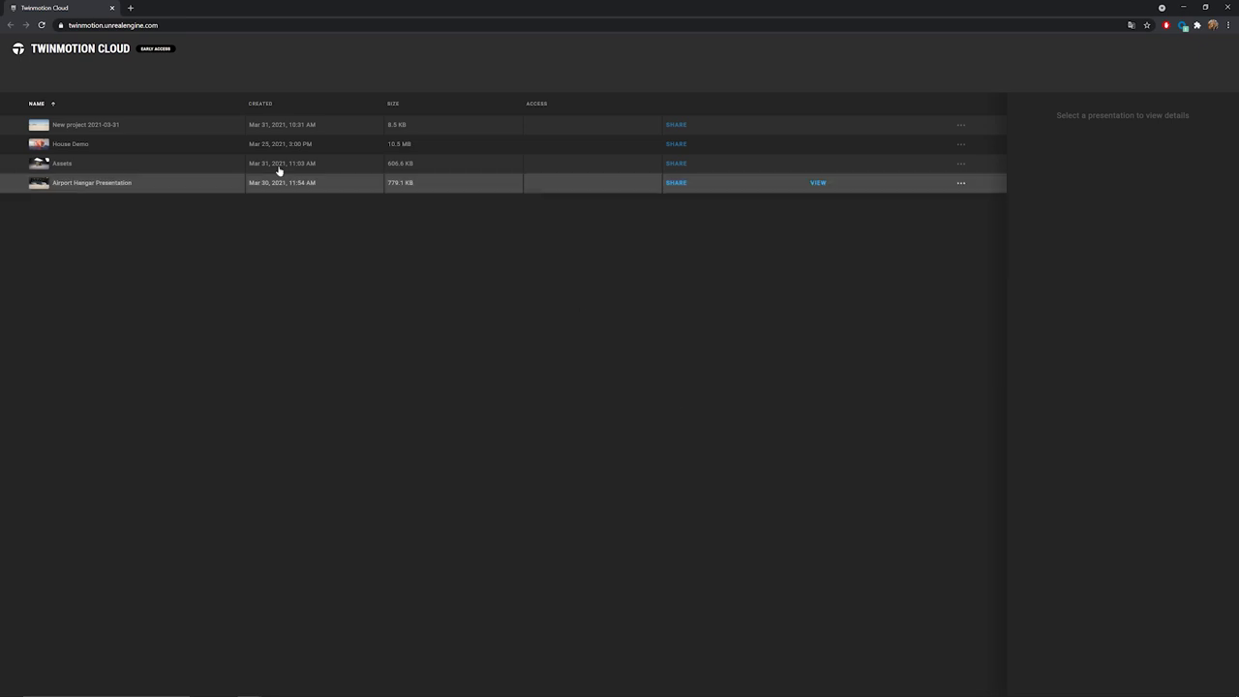
Step: Show the Assets presentation's details, then open and cancel sharing without inviting anyone
left_click(102, 166)
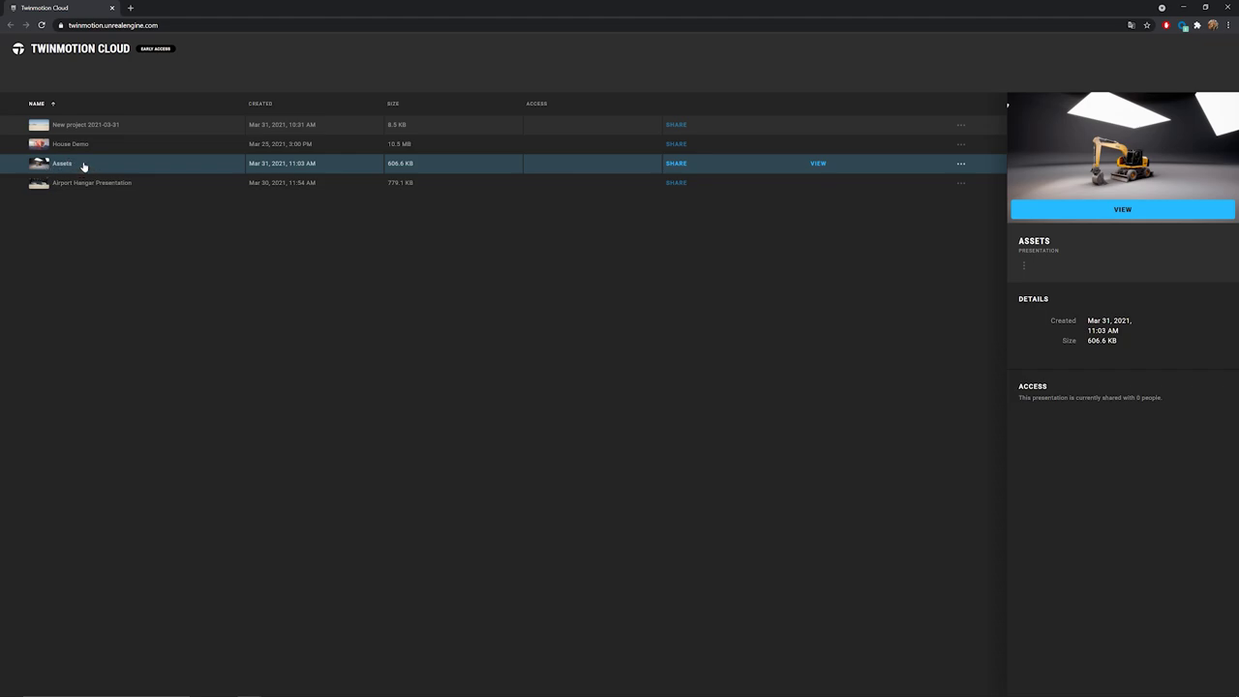
left_click(676, 165)
left_click(580, 314)
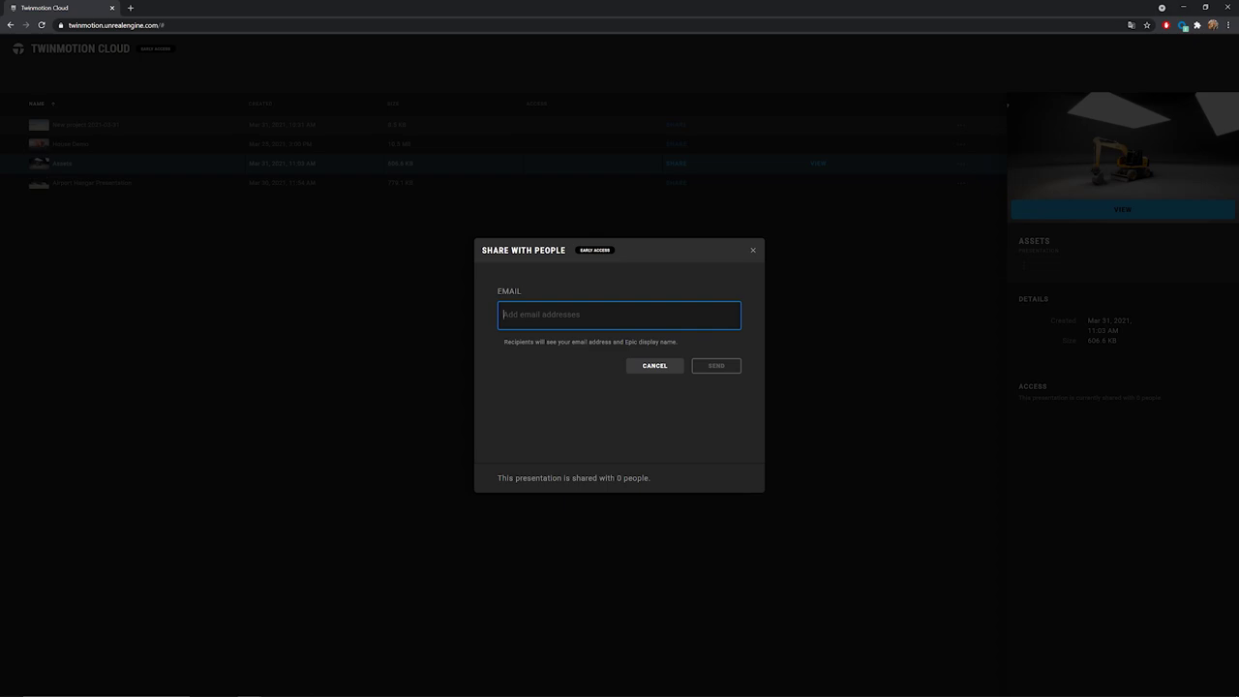
left_click(789, 317)
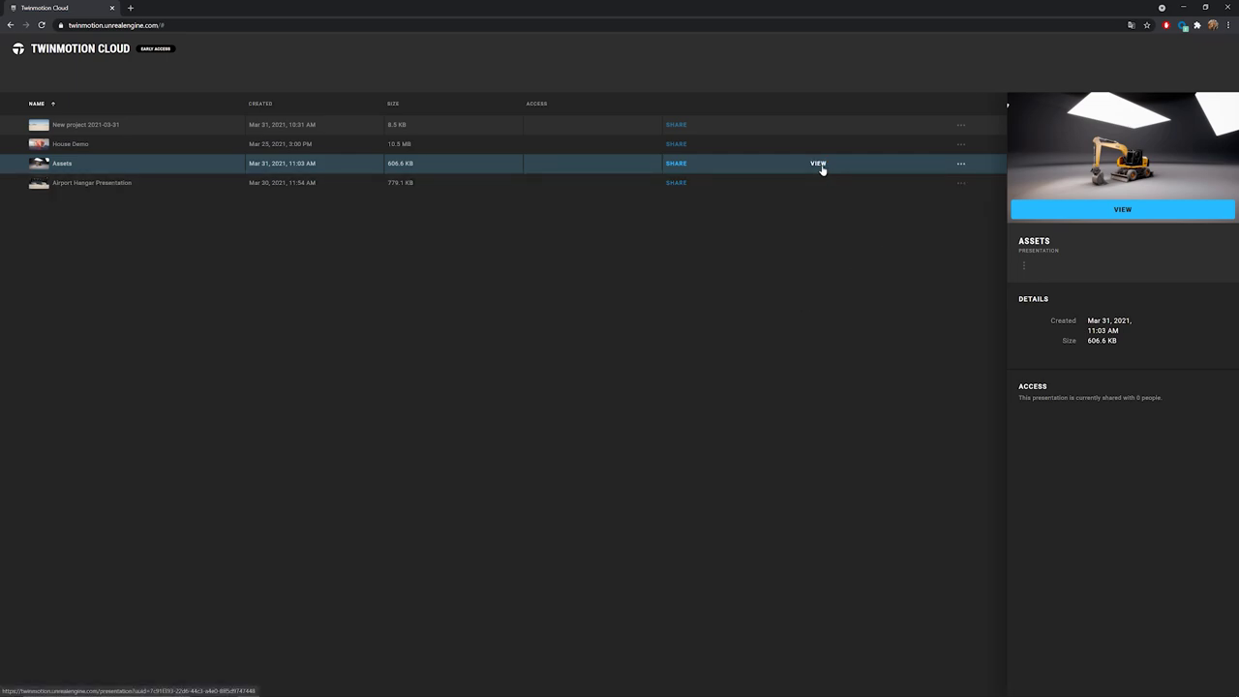
Step: Review the Assets row's View, Share, Rename and Delete actions, then dismiss the list
left_click(961, 165)
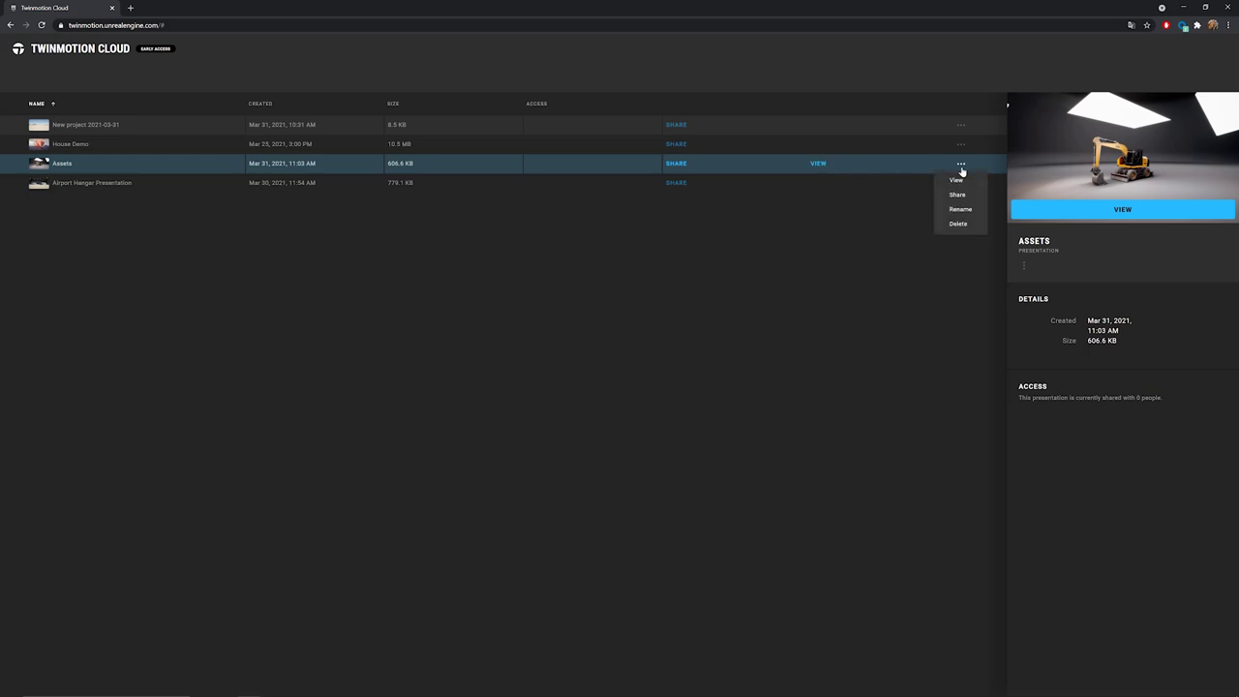
left_click(947, 289)
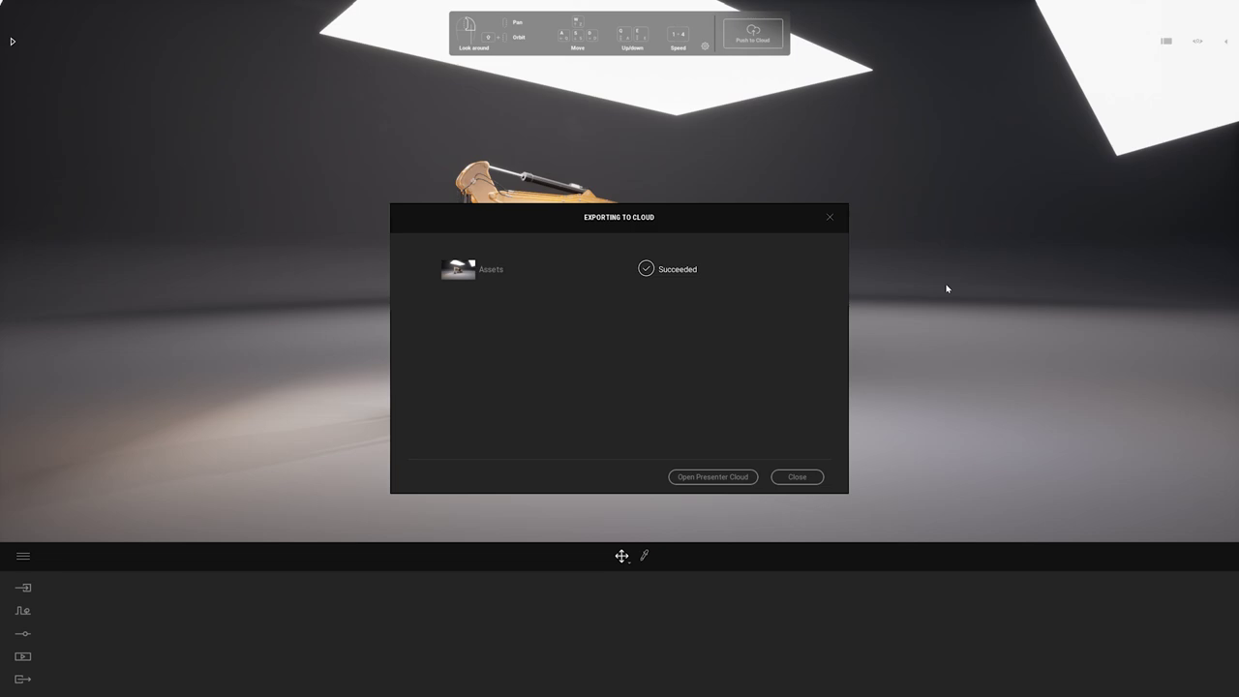
Step: Close the export report, browse the rendered images, and create presentation Presenter1 under Presenter
left_click(829, 219)
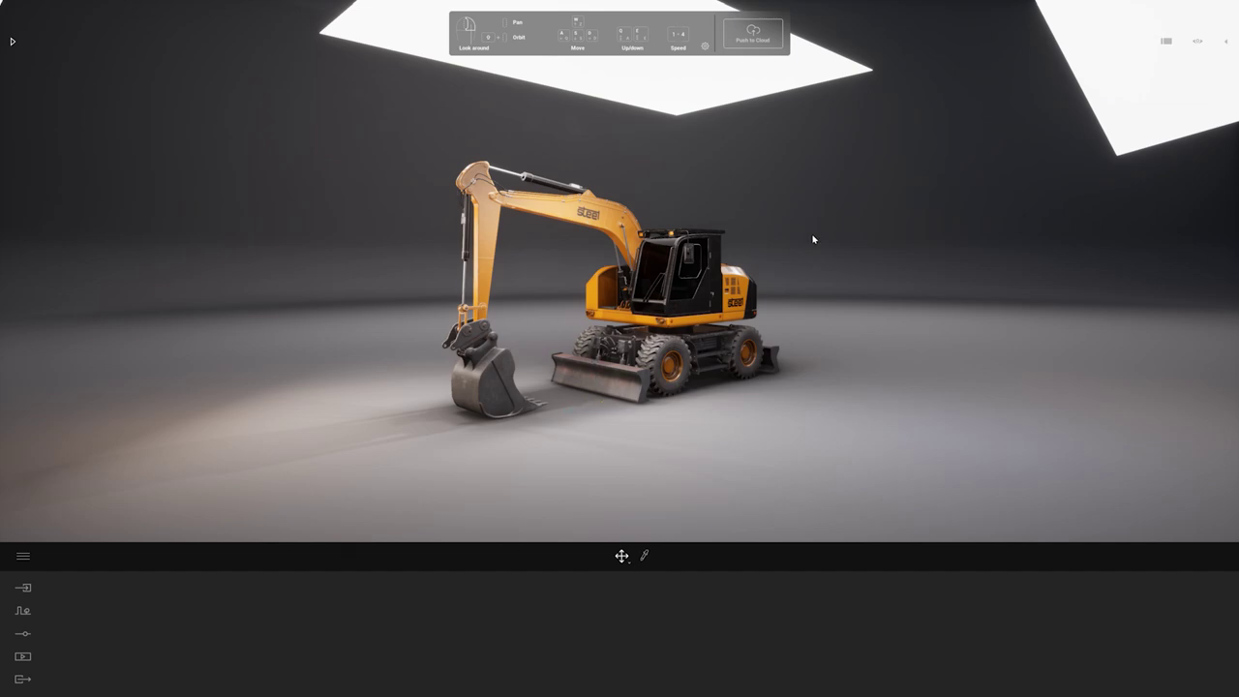
left_click(23, 657)
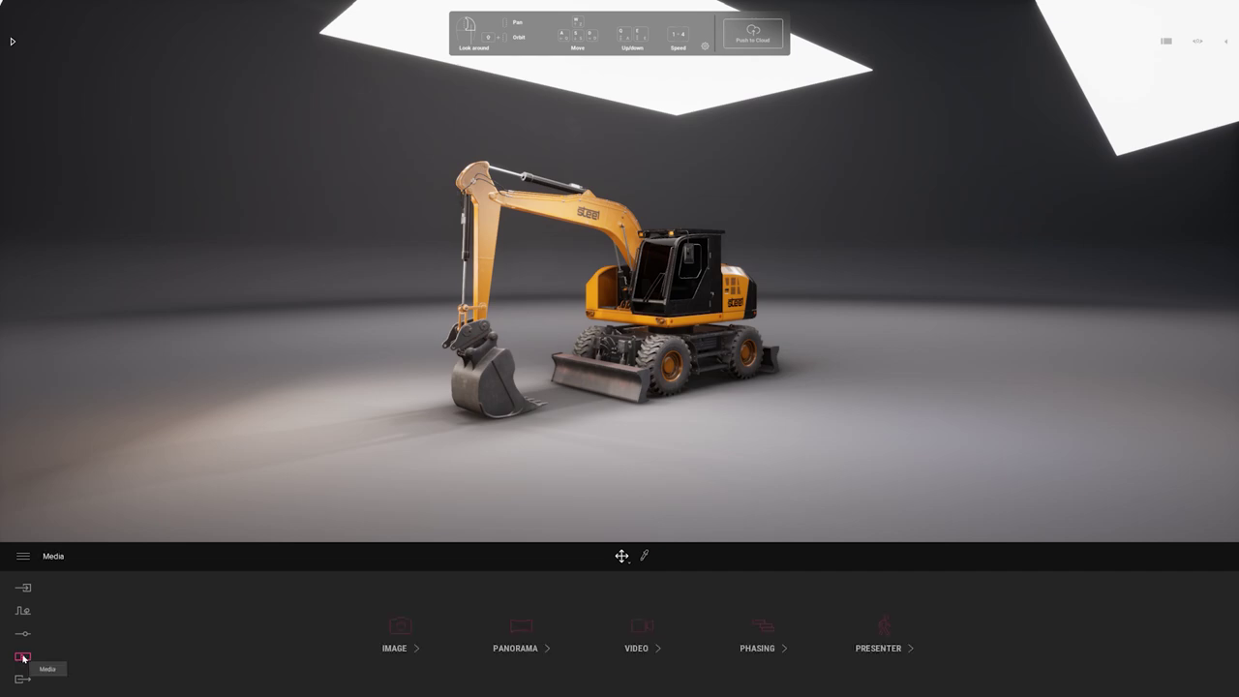
left_click(399, 647)
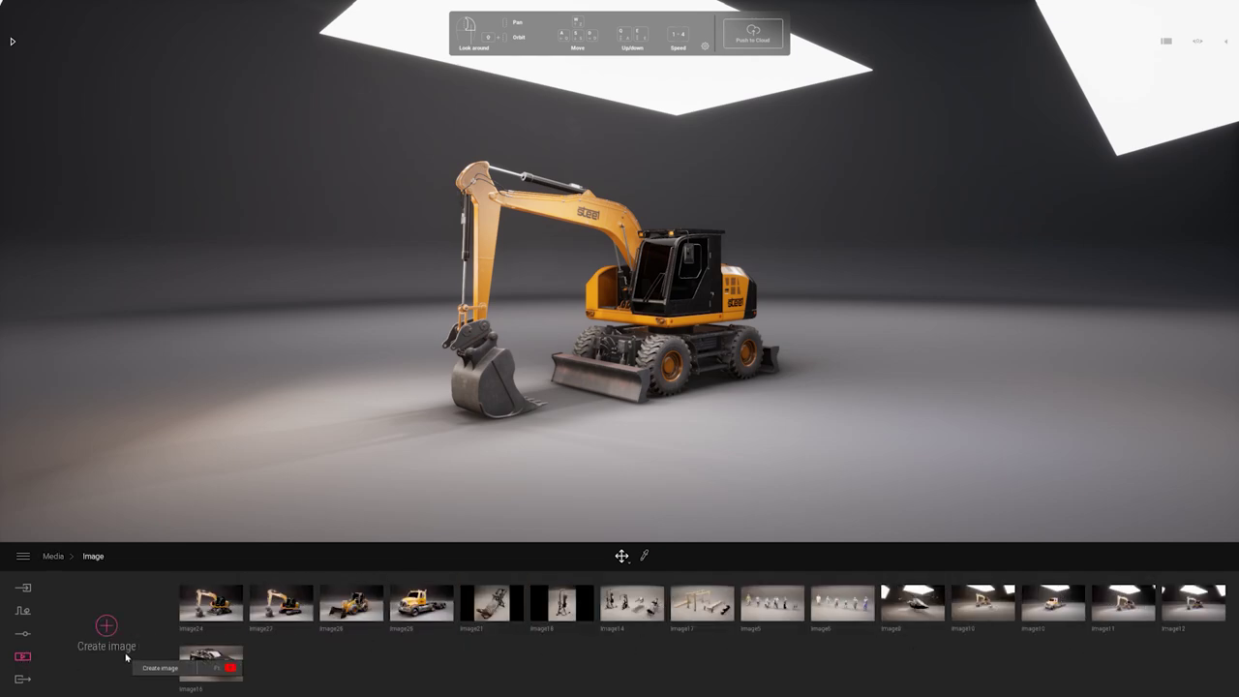
left_click(53, 557)
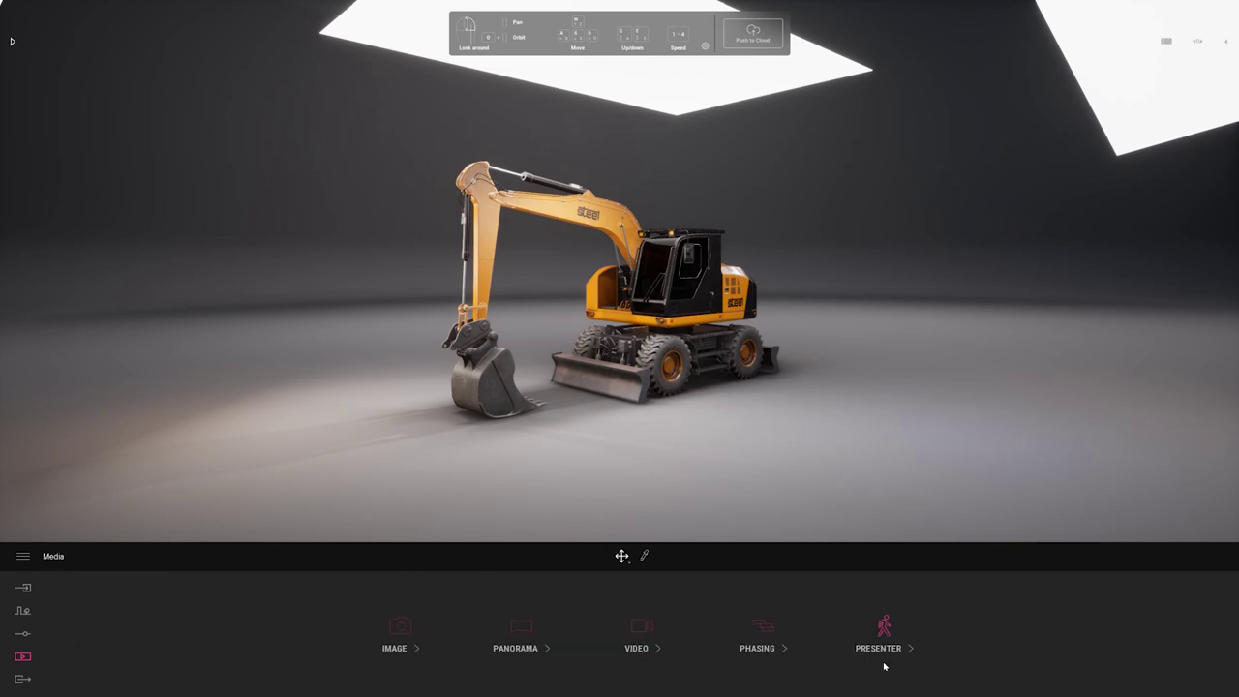
left_click(886, 629)
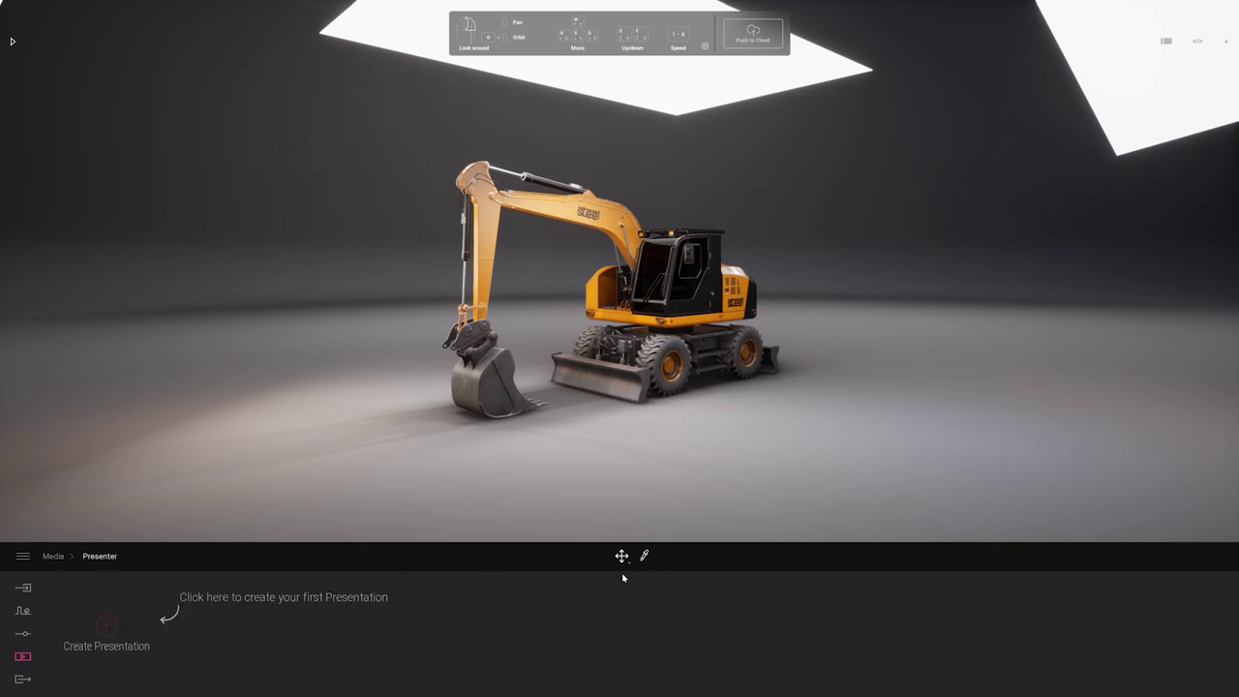
left_click(108, 626)
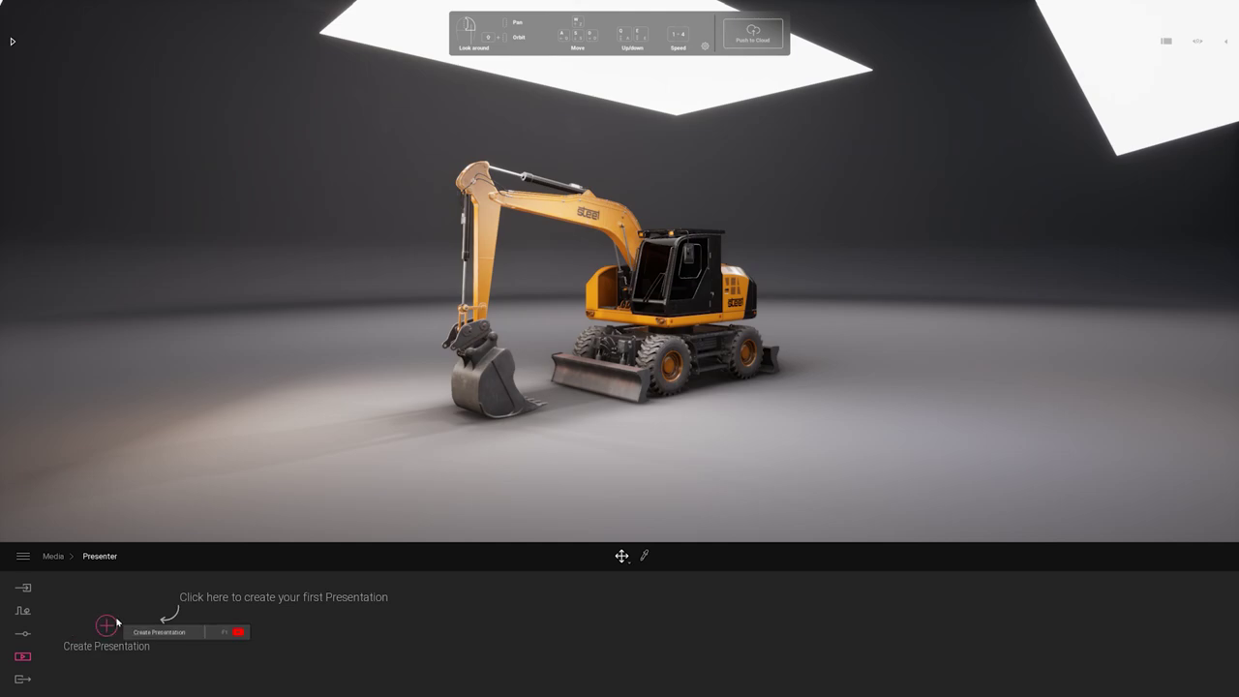
key("Return")
Step: Add Image12, Image8, Image10, Image25, Image27, Image24, Image14 and Image17 to the timeline
left_click(713, 556)
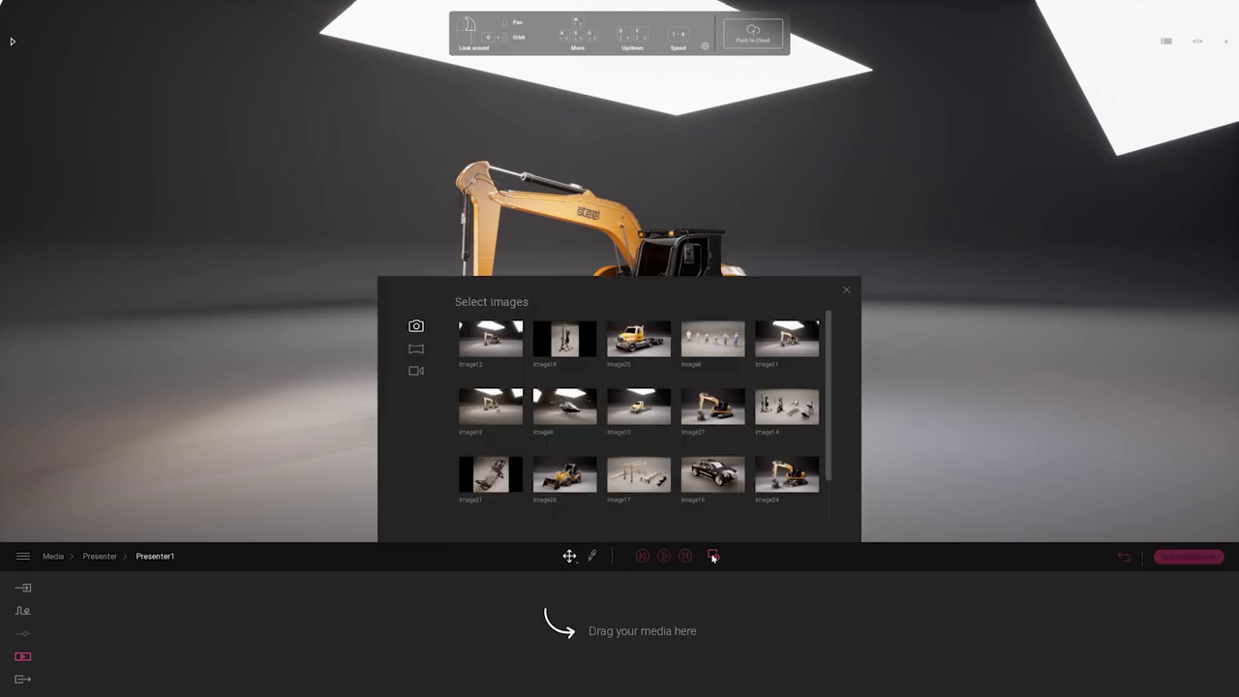
left_click_drag(493, 342, 542, 637)
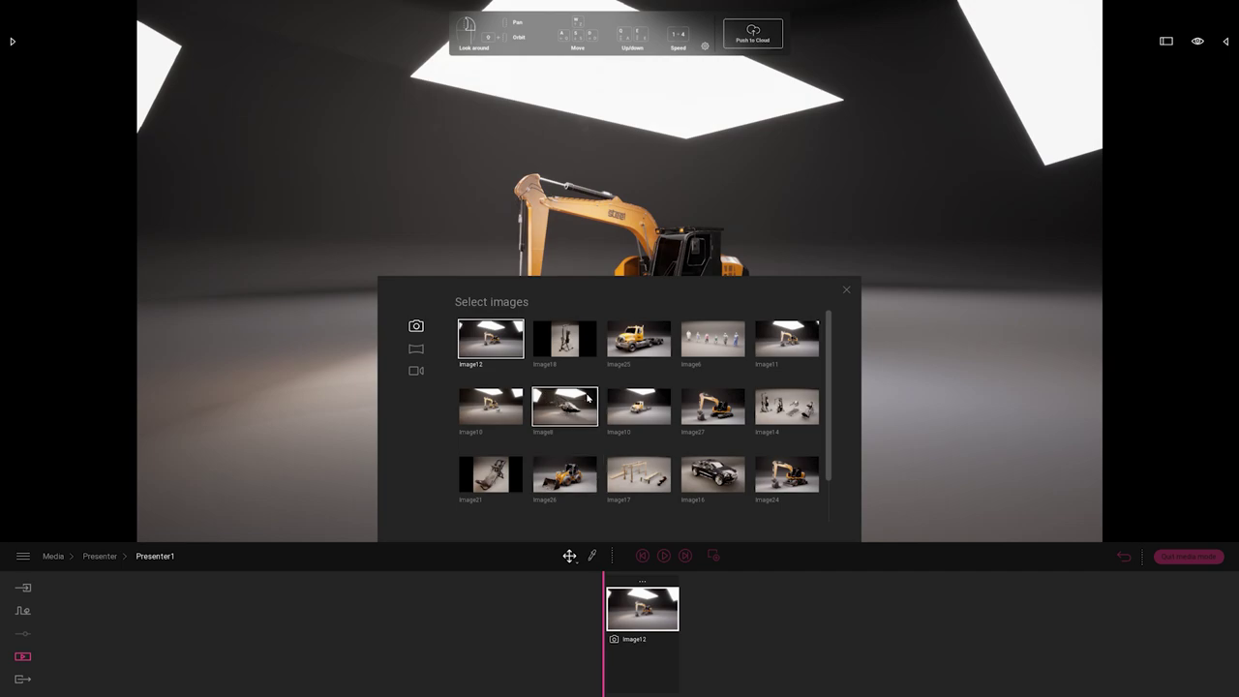
left_click_drag(588, 397, 730, 636)
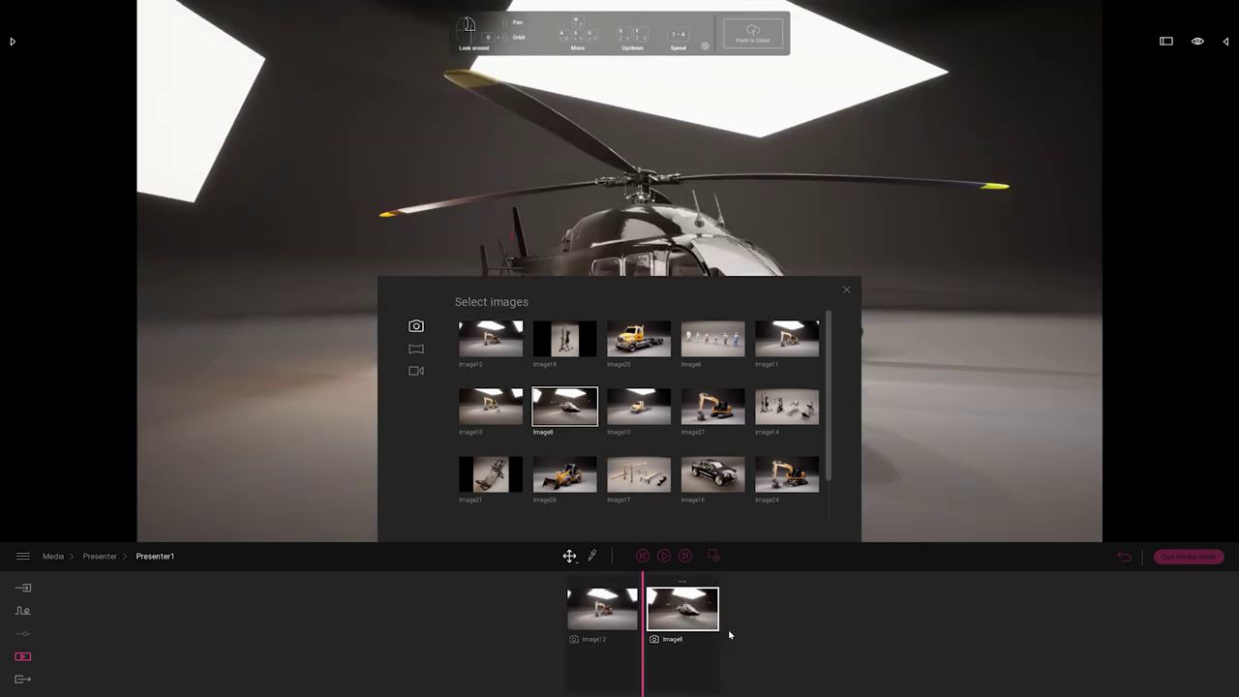
left_click_drag(493, 412, 765, 639)
left_click_drag(638, 339, 812, 619)
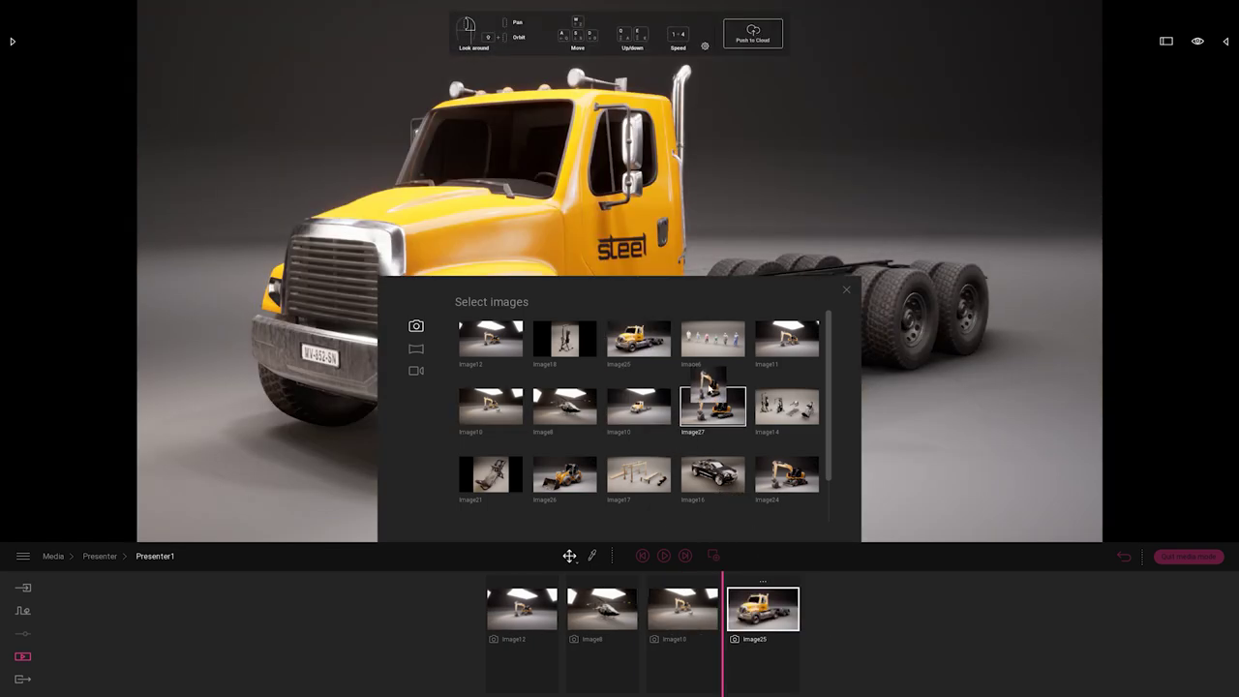
left_click_drag(712, 405, 829, 627)
left_click_drag(786, 475, 851, 619)
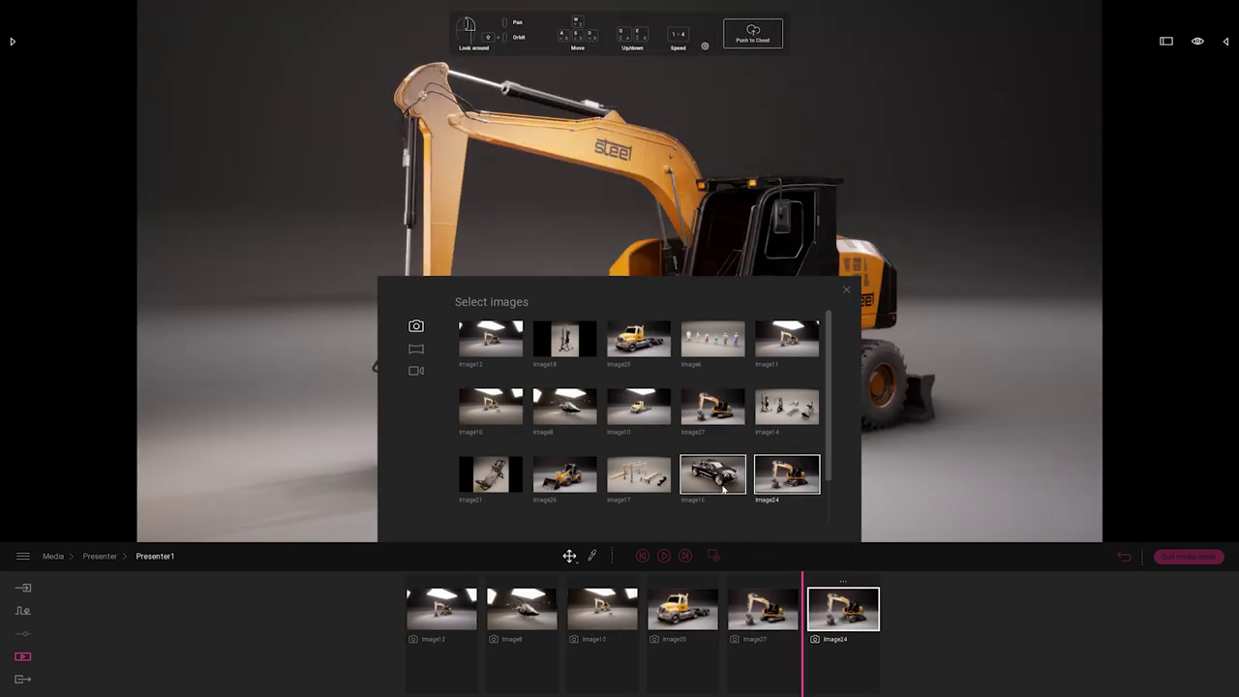
left_click_drag(786, 407, 883, 610)
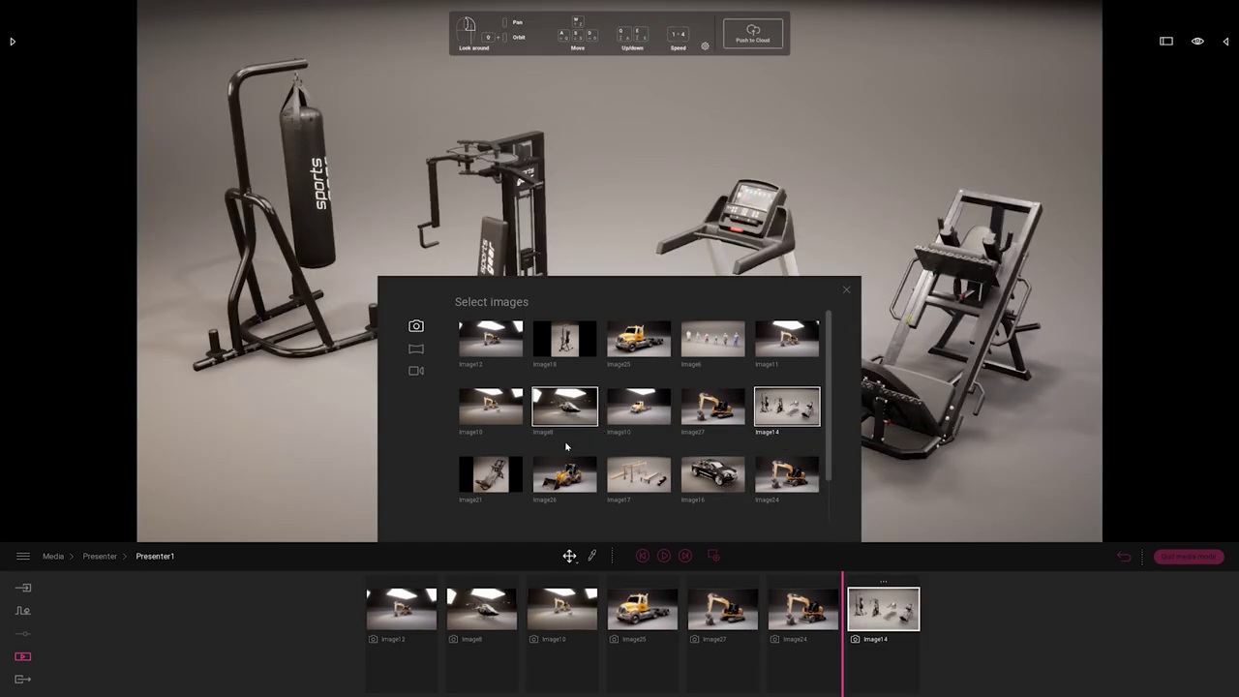
left_click_drag(638, 474, 949, 624)
Step: Preview Image14, close the picker, and scrub the timeline back through Image8 to Image10
left_click(843, 608)
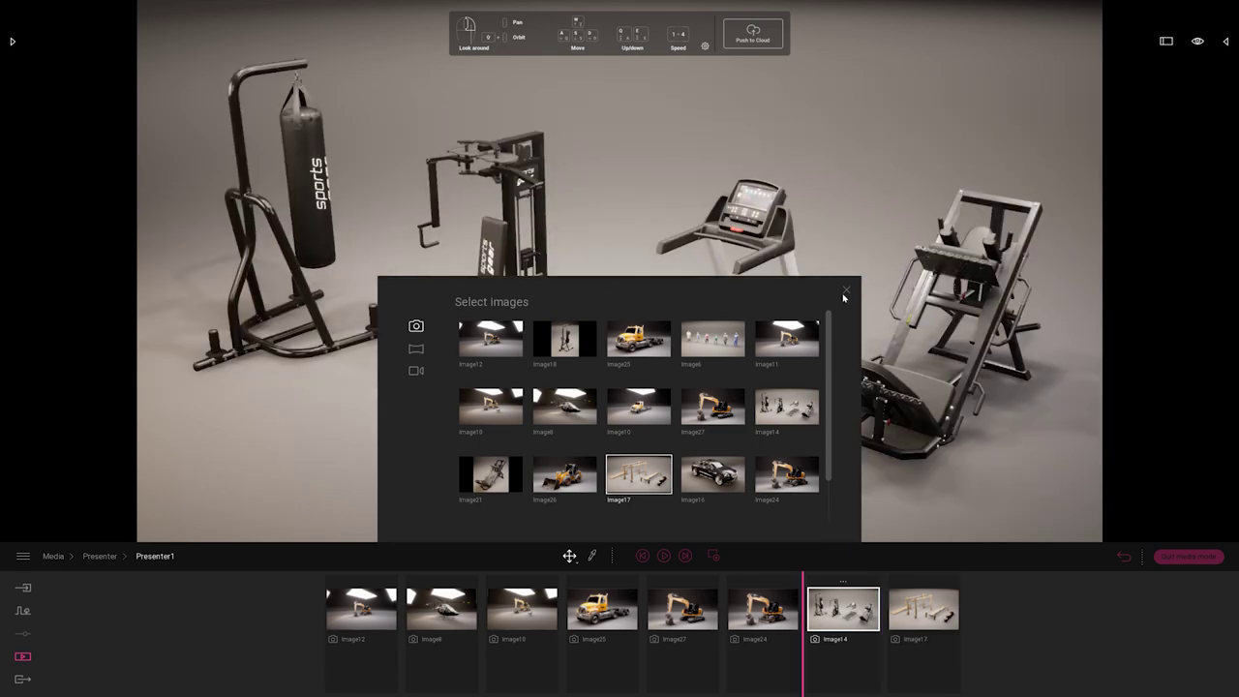
left_click(846, 291)
left_click_drag(805, 678, 429, 669)
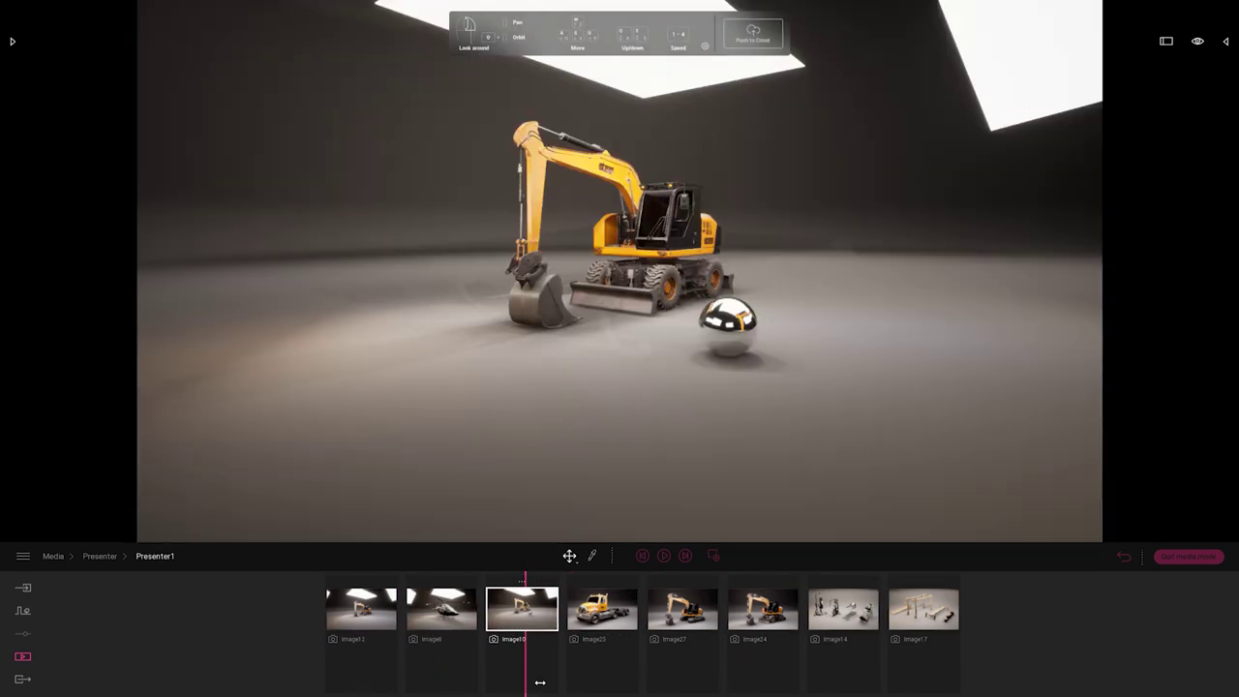
left_click_drag(540, 682, 490, 675)
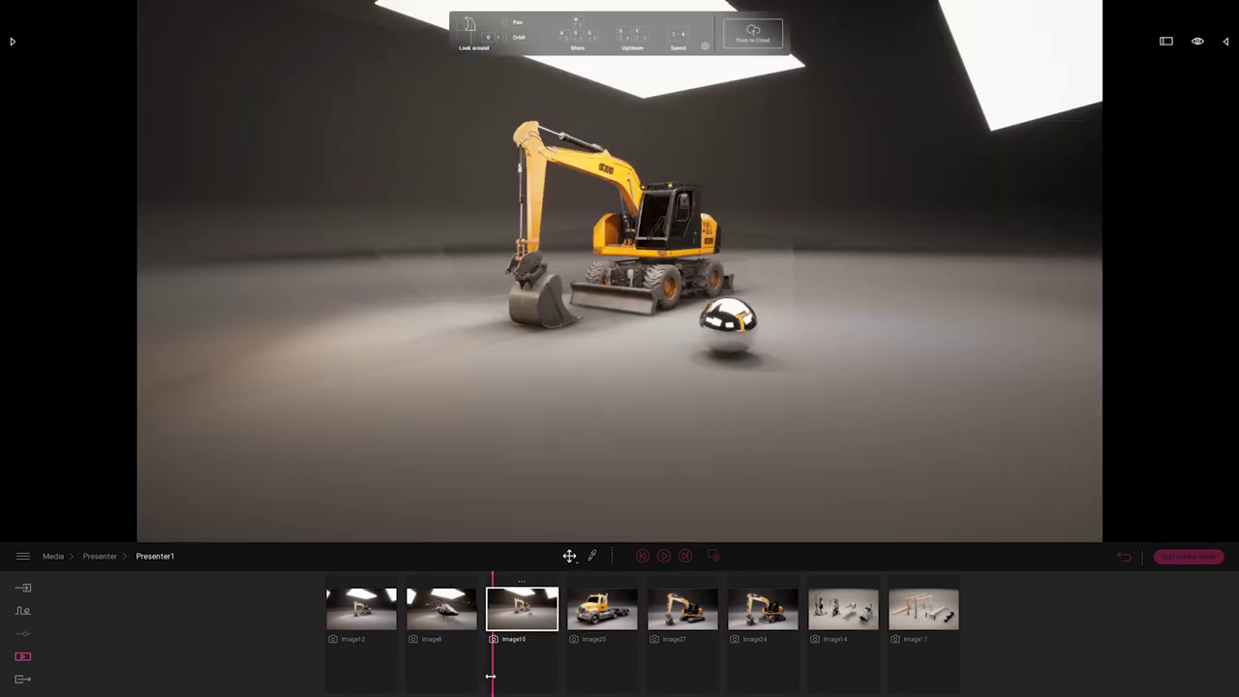
left_click(26, 681)
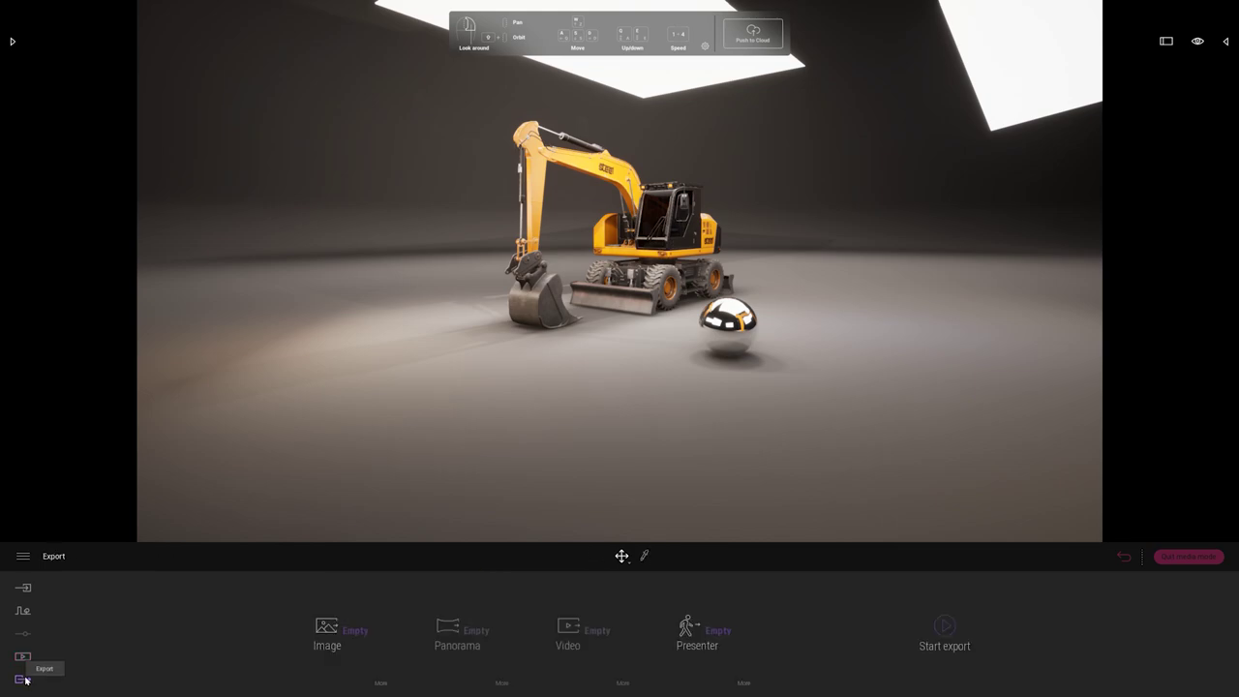
Step: Select Presenter1 for export, then rename it to 'Assets Presenter' in the Presenter list
left_click(712, 640)
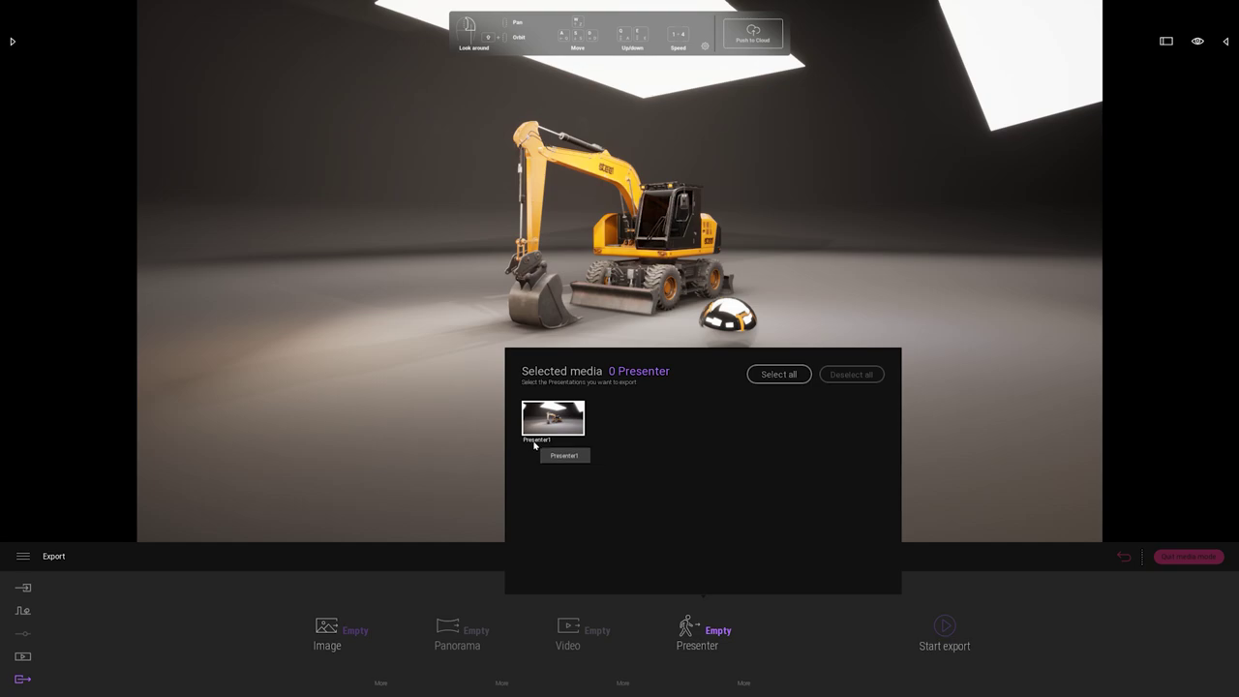
left_click(535, 444)
left_click(22, 656)
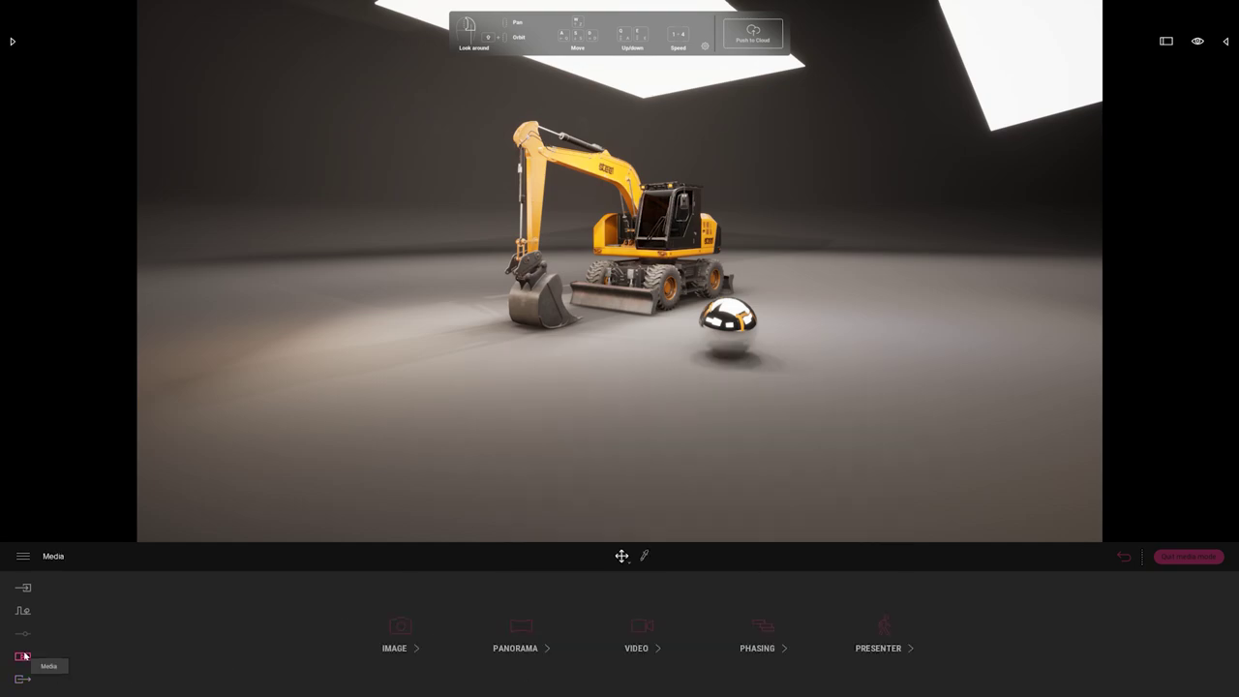
left_click(900, 637)
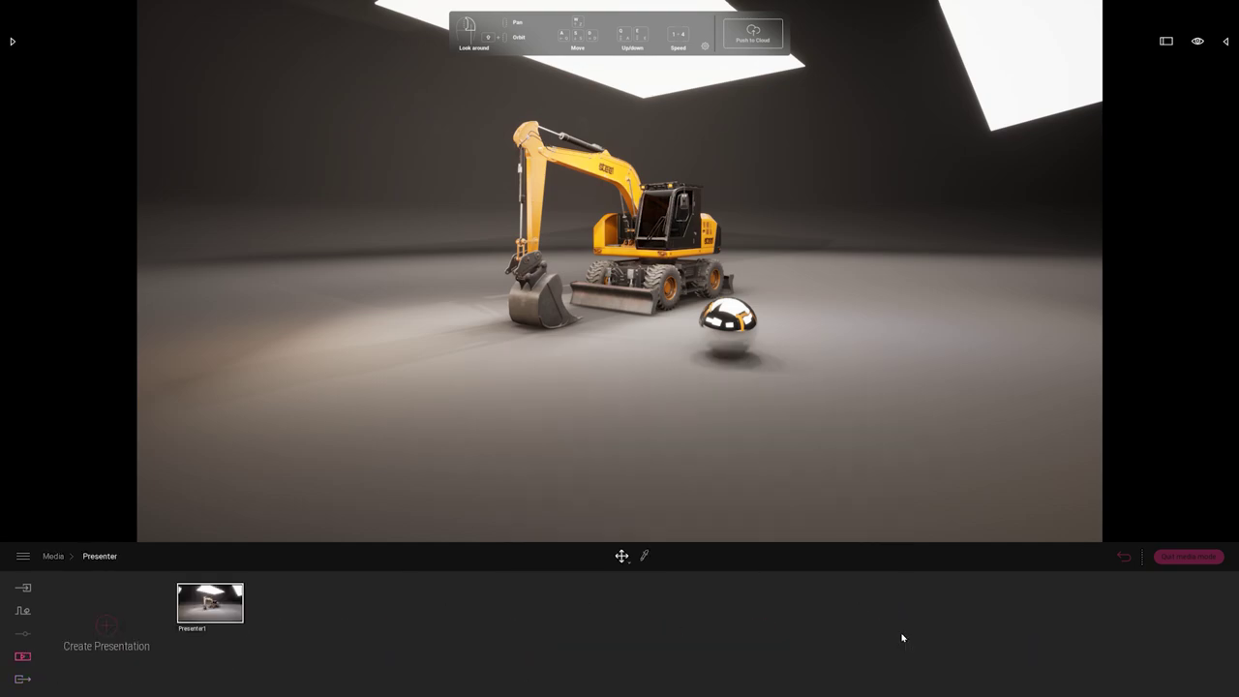
left_click(209, 579)
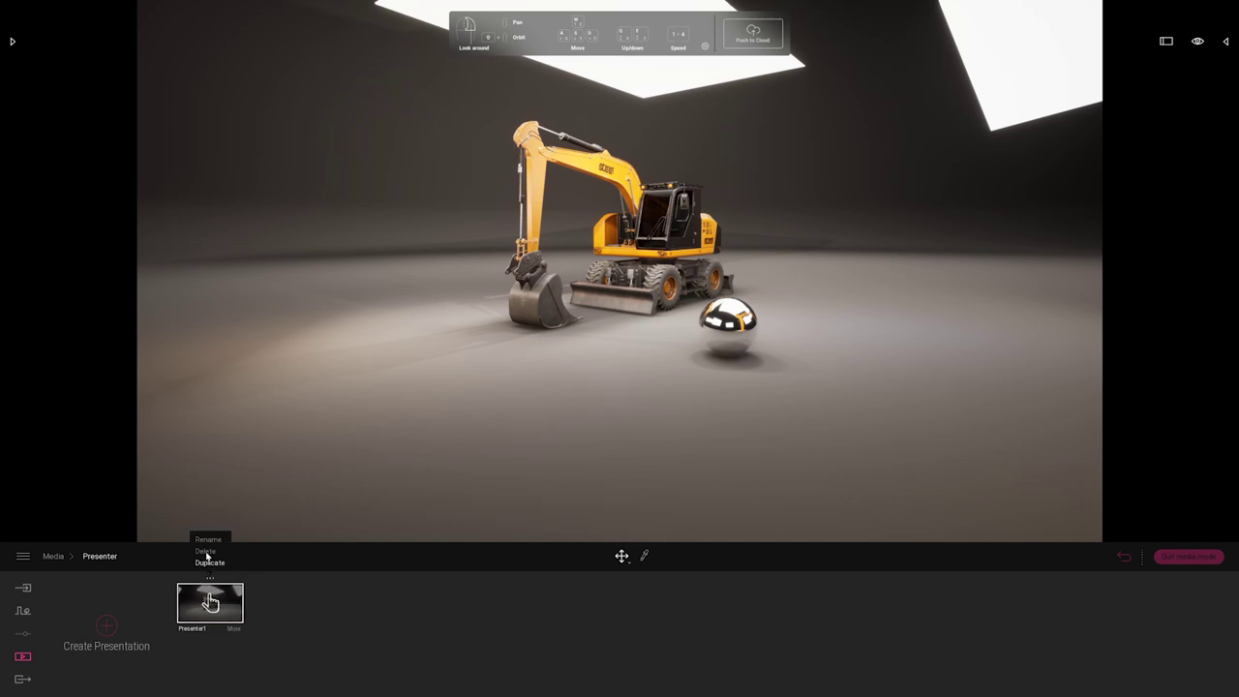
left_click(205, 544)
type("As")
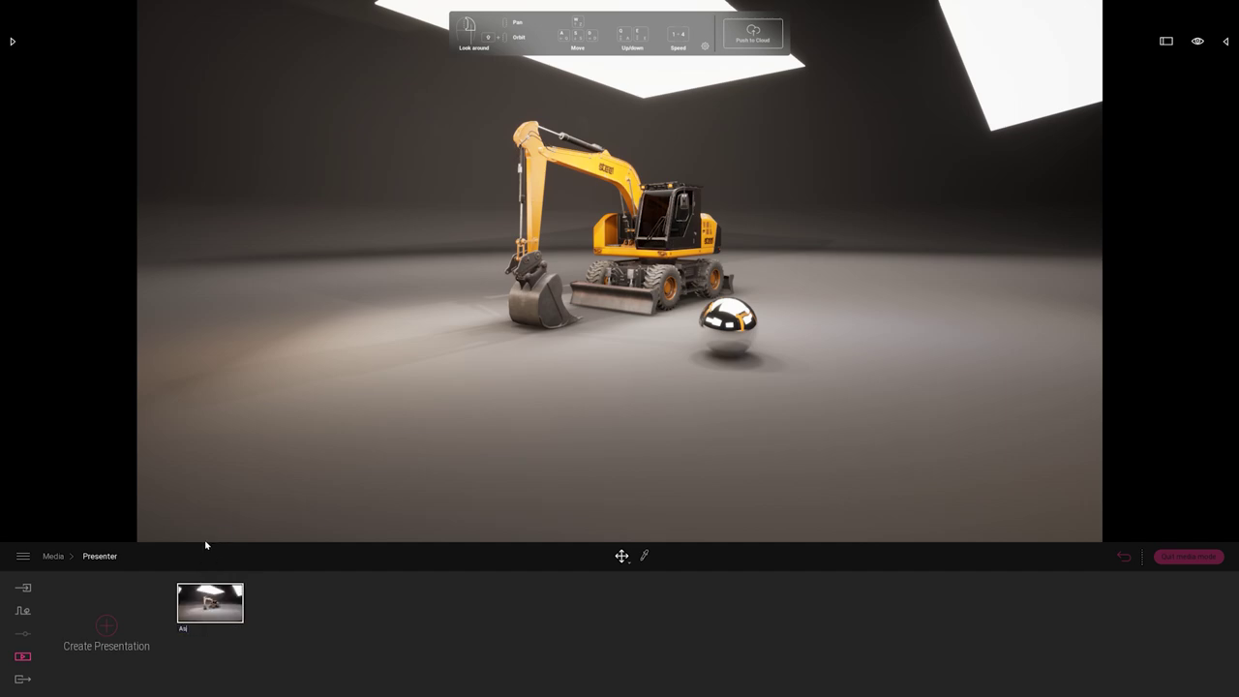
type("sets Presenter")
left_click(23, 678)
Step: Change the Presenter export destination from Local to Cloud (early access) in presentation settings
left_click(744, 648)
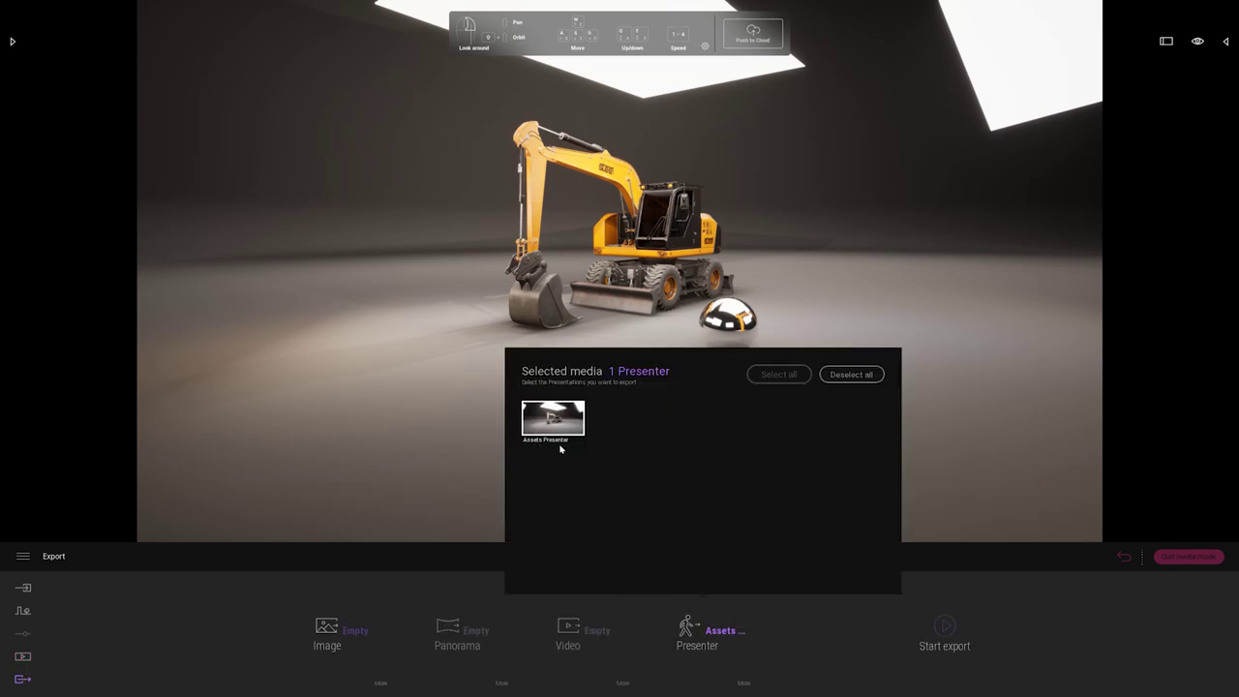
left_click(745, 683)
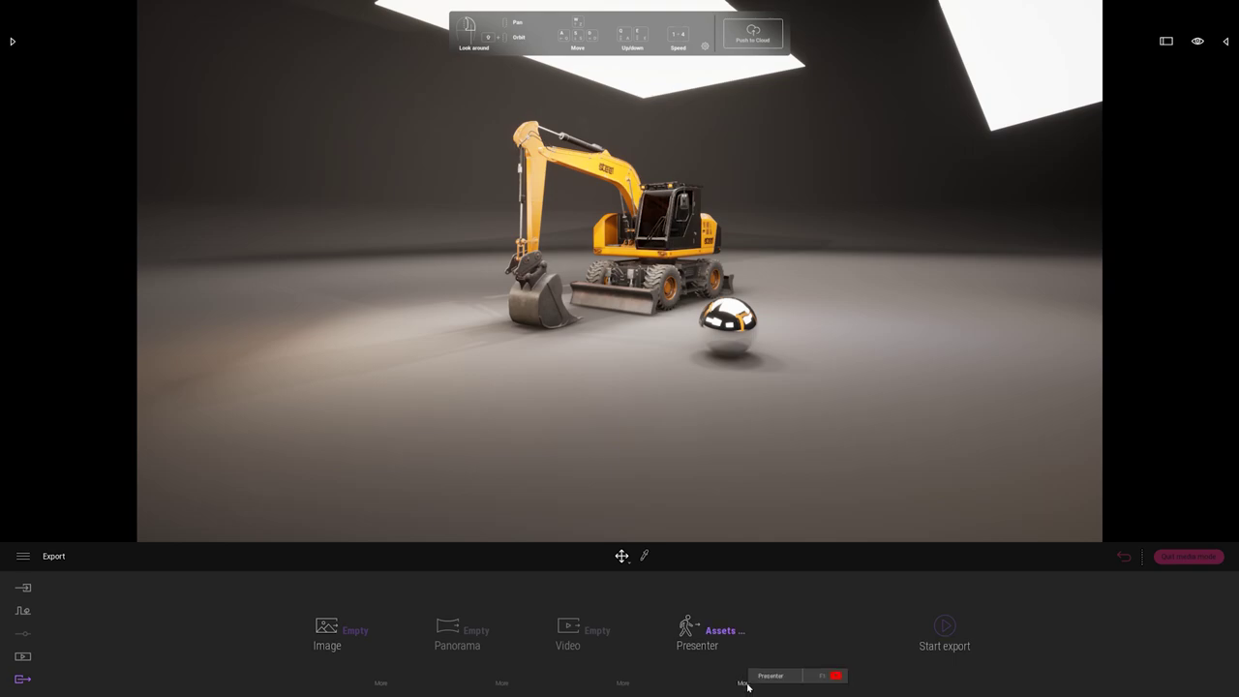
left_click(747, 684)
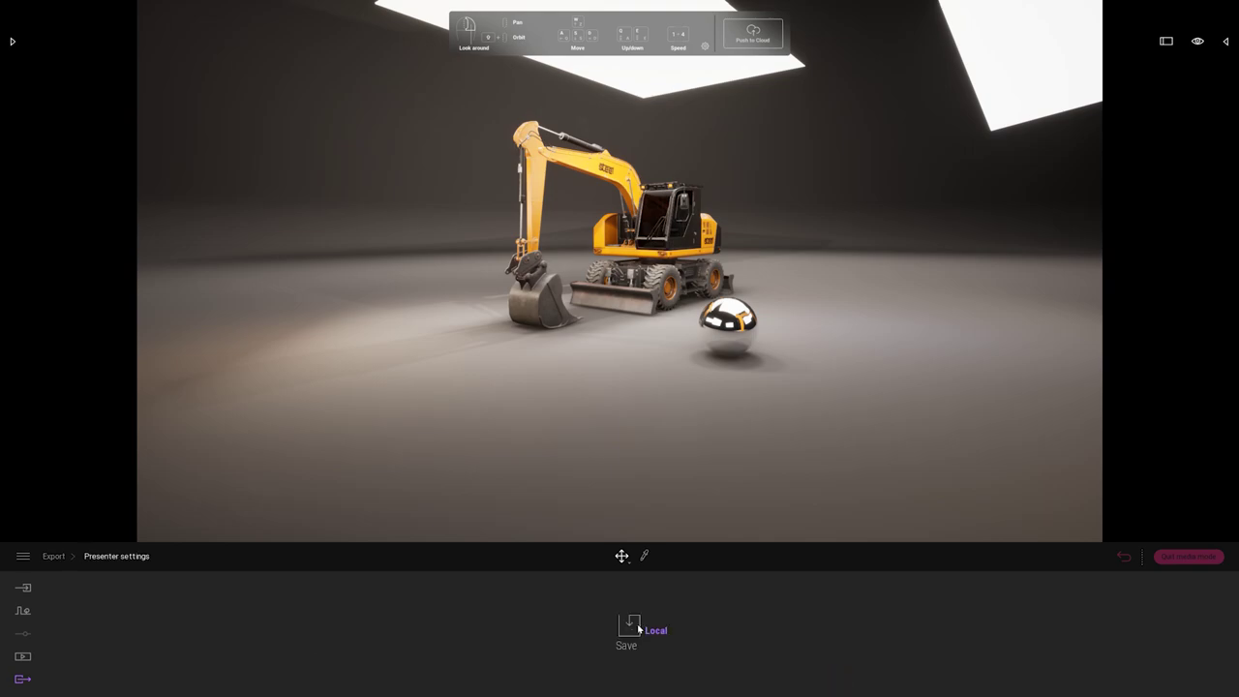
left_click(621, 554)
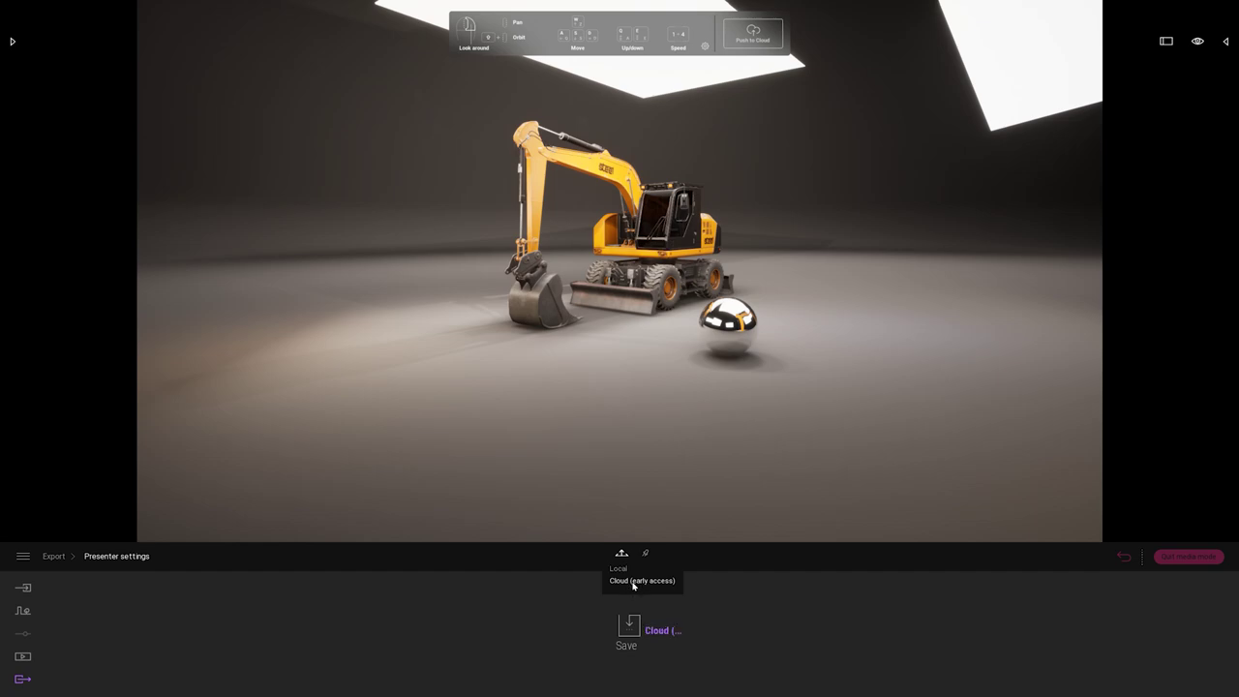
left_click(54, 556)
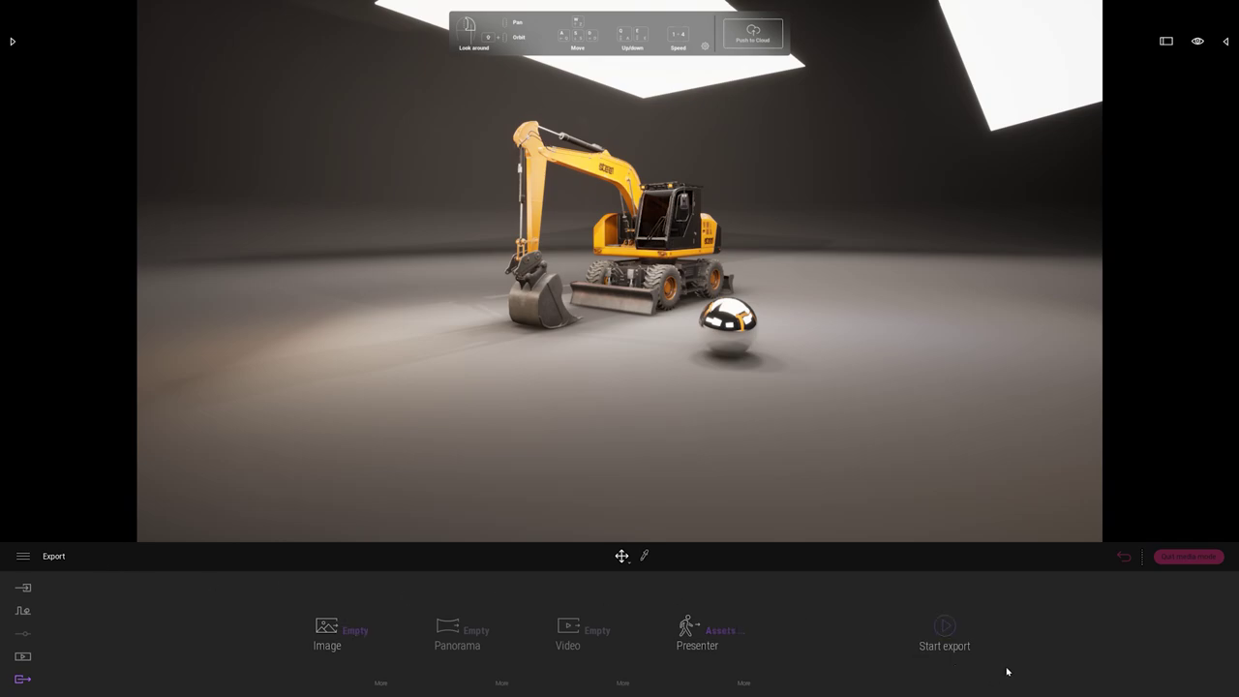
Step: Export Assets Presenter to the cloud and close the succeeded export report
left_click(944, 629)
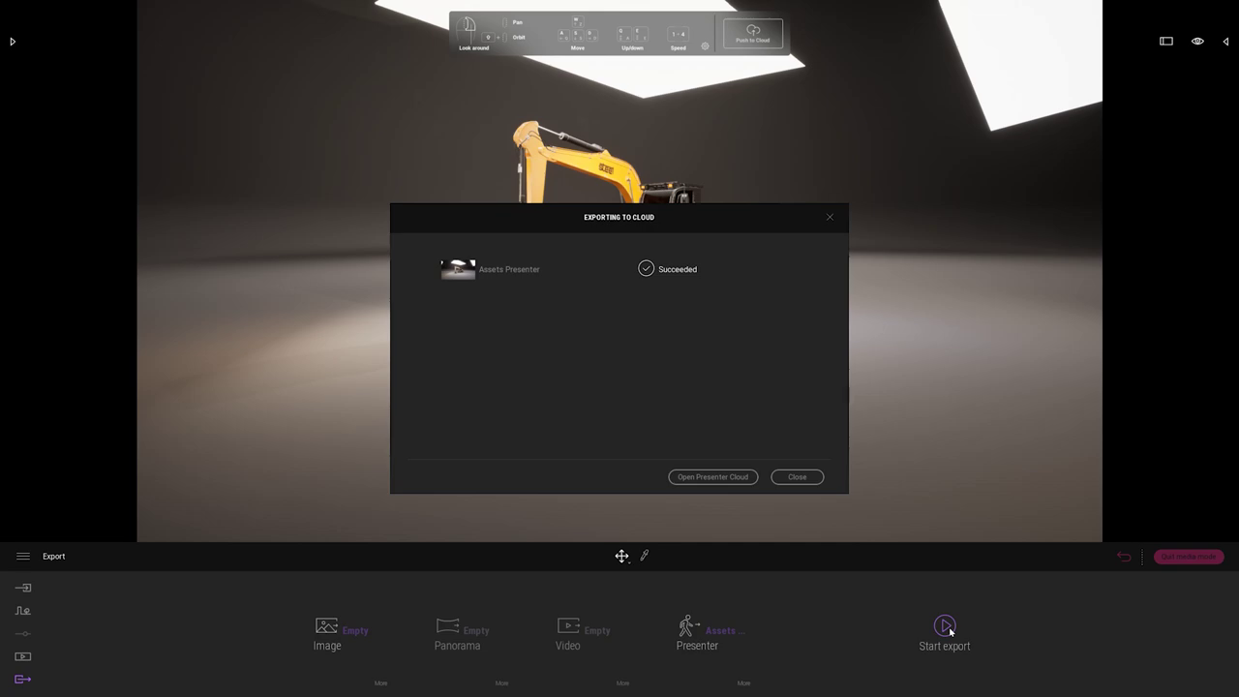
left_click(798, 477)
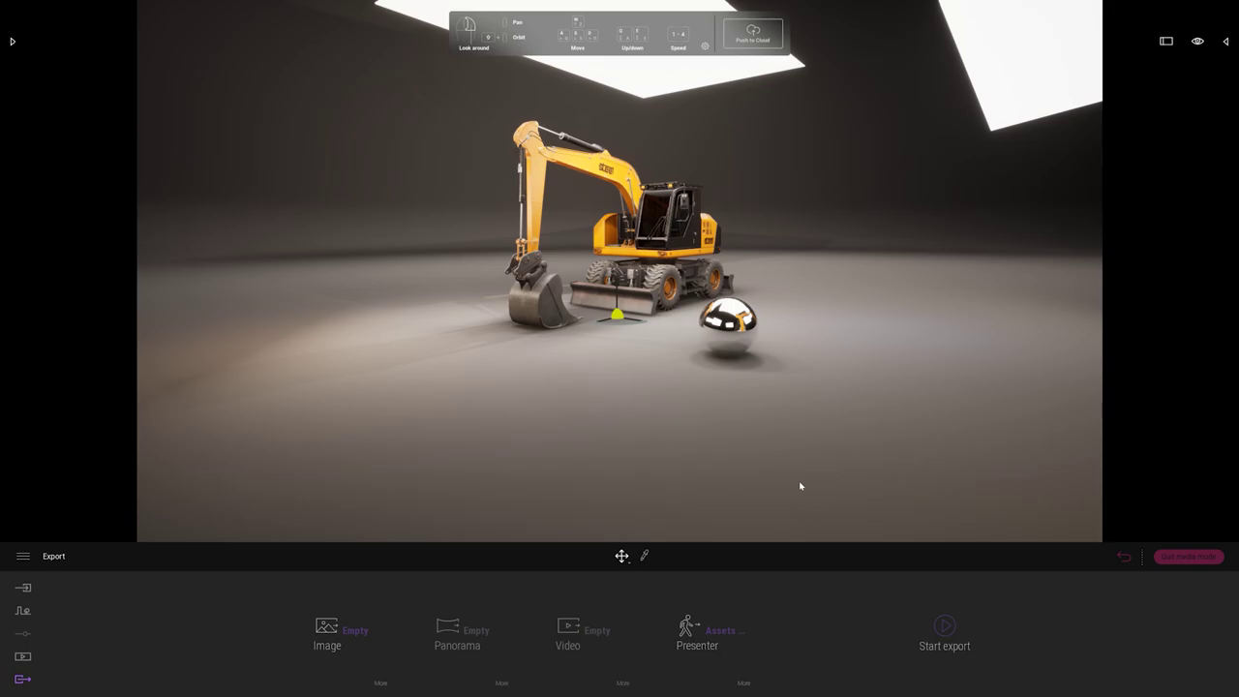
key("alt+Tab")
Step: Reload Twinmotion Cloud, view the Assets Presenter details, and open it for live viewing
key("F5")
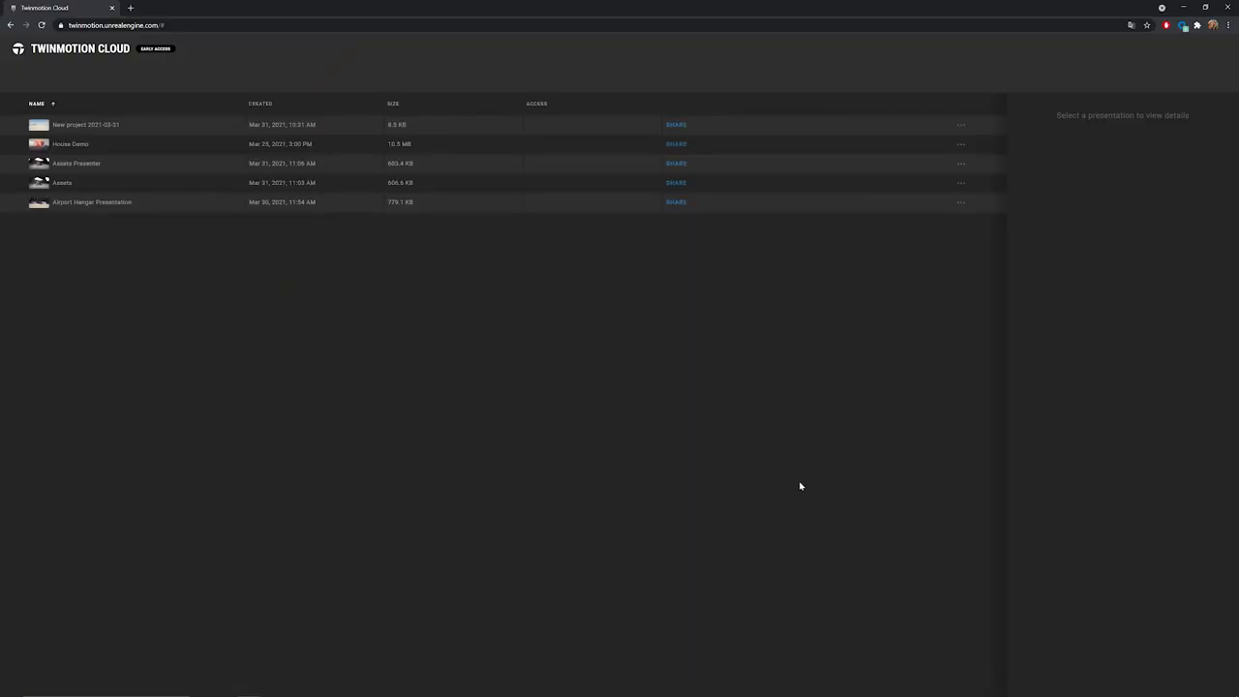
left_click(119, 164)
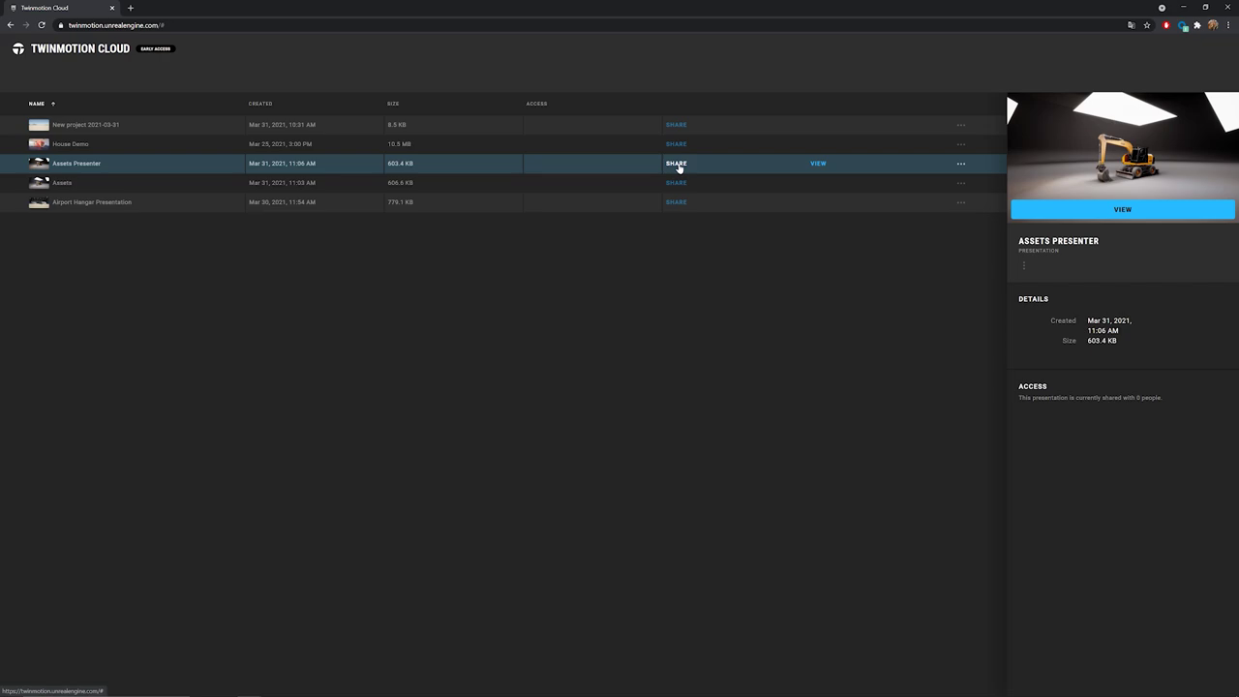
left_click(814, 166)
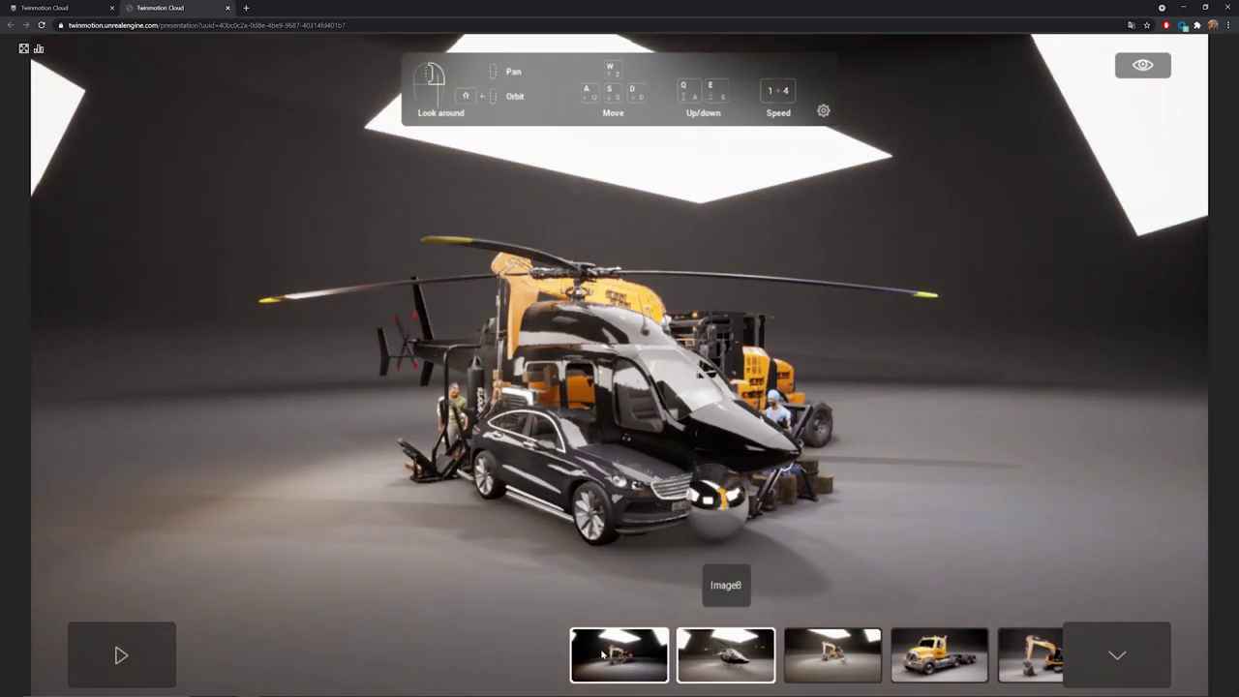
Step: Switch the loaded presentation from the helicopter scene to the Image12 wheeled excavator shot
left_click(726, 655)
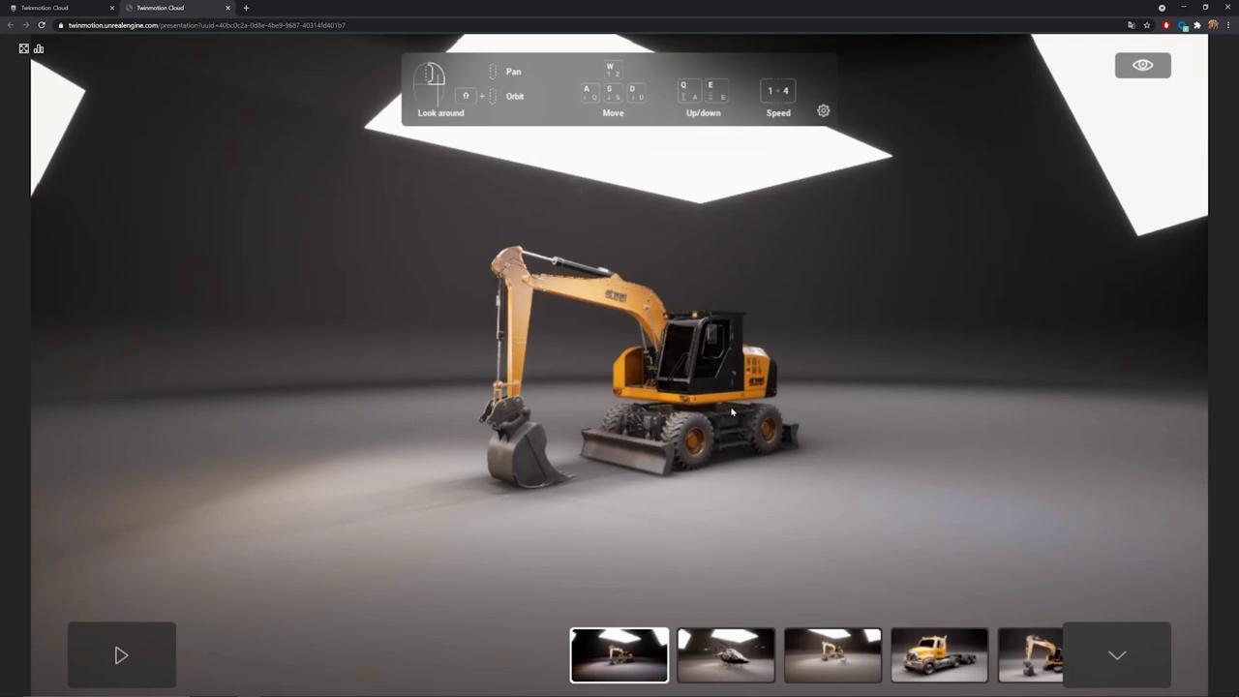
Step: Move the camera in close on the Image12 wheeled excavator
left_click_drag(924, 431, 884, 480)
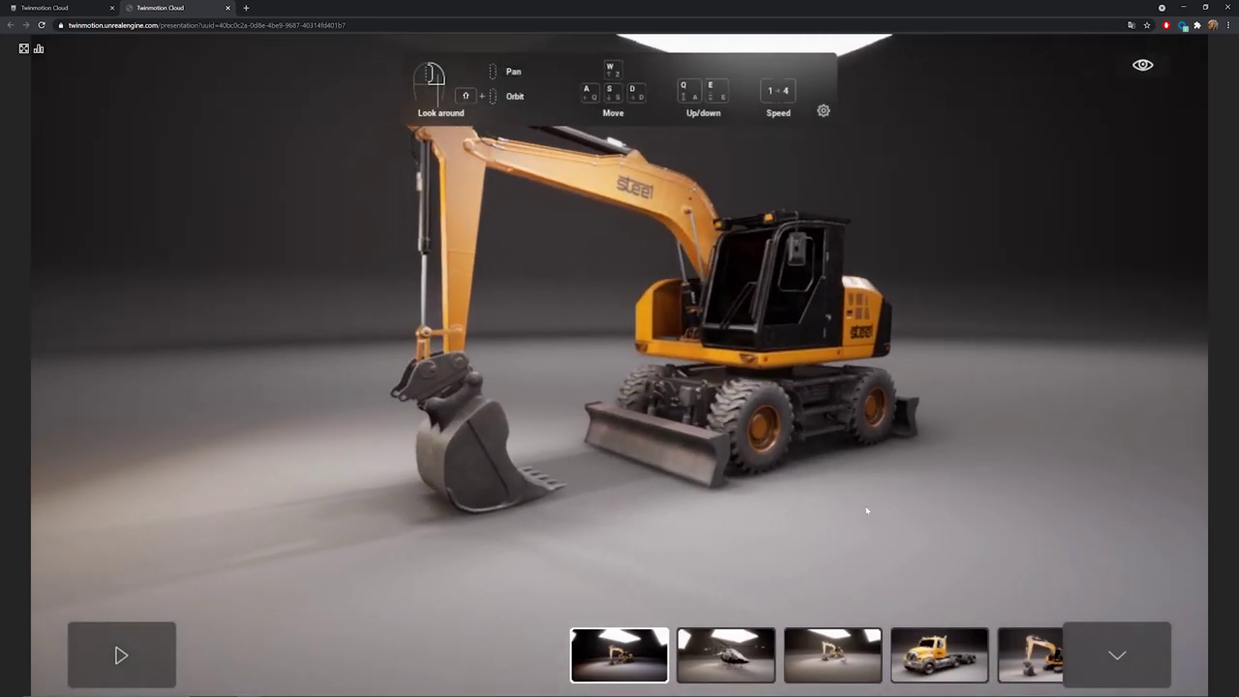
Step: Cycle through the helicopter, Image10 excavator, truck, tracked excavator and wheeled excavator shots
left_click(734, 656)
left_click(736, 658)
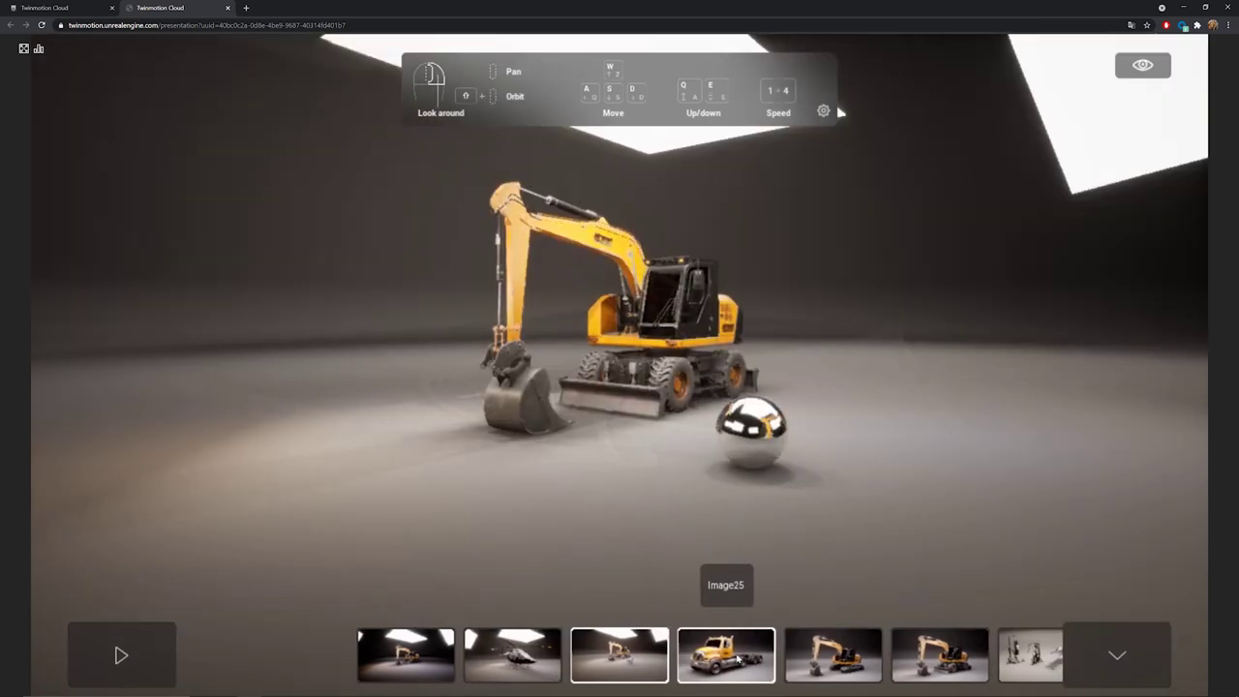
left_click(742, 658)
left_click(745, 658)
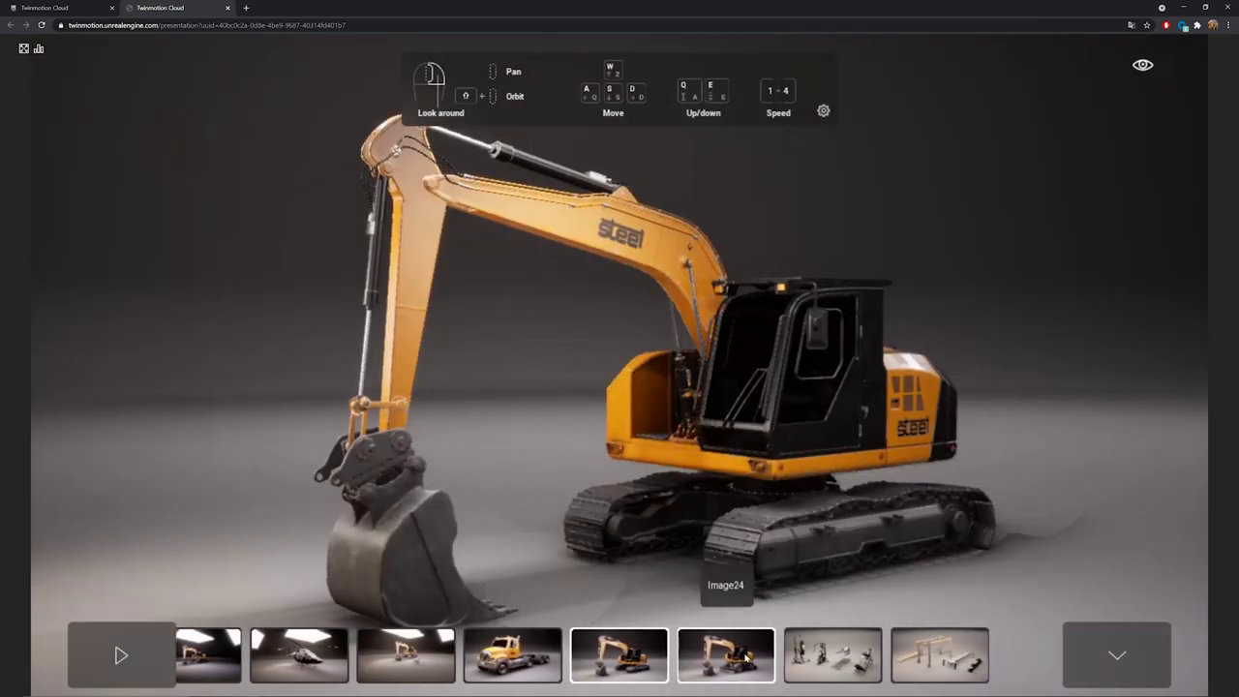
left_click(743, 658)
Step: Orbit the Image8 helicopter to its front, then return to the Image12 excavator shot
left_click(209, 657)
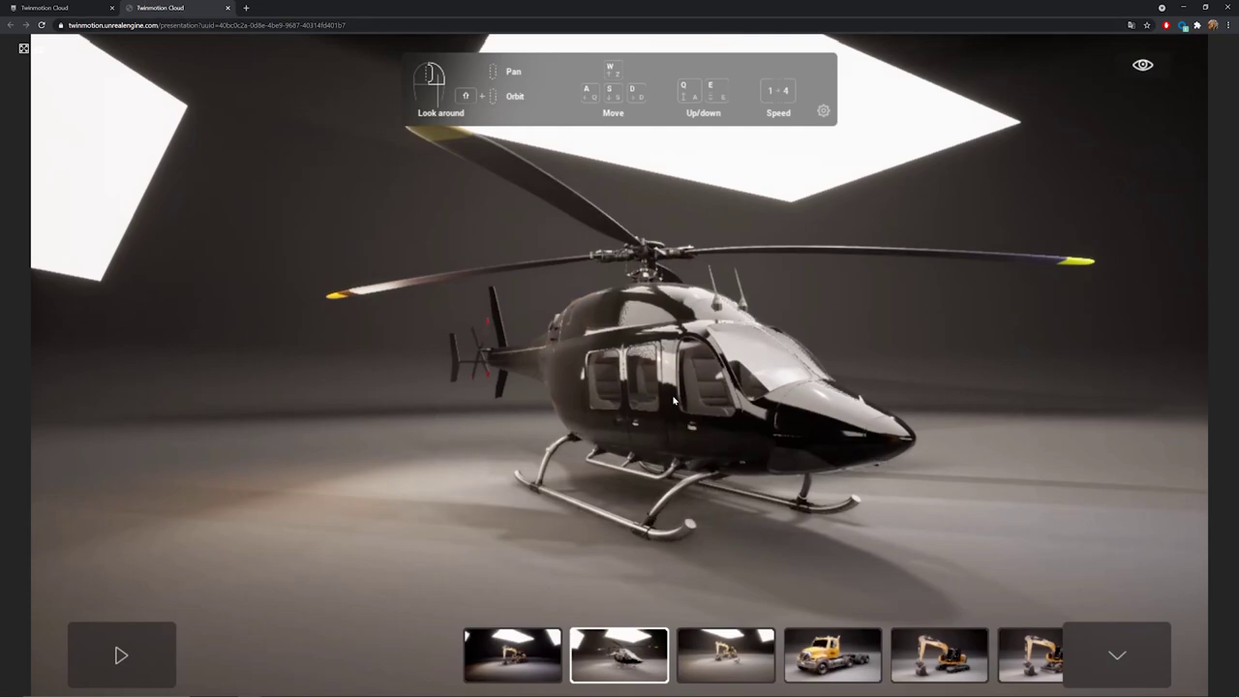
left_click_drag(613, 445, 271, 471, "shift")
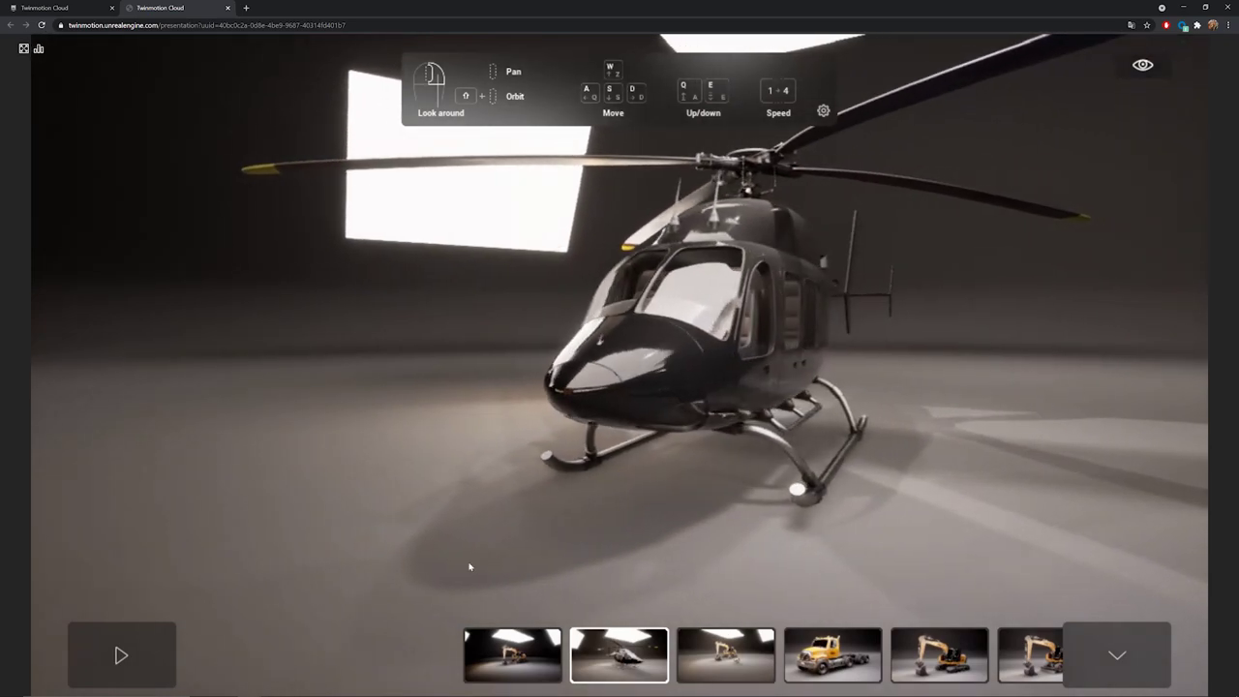
left_click(514, 662)
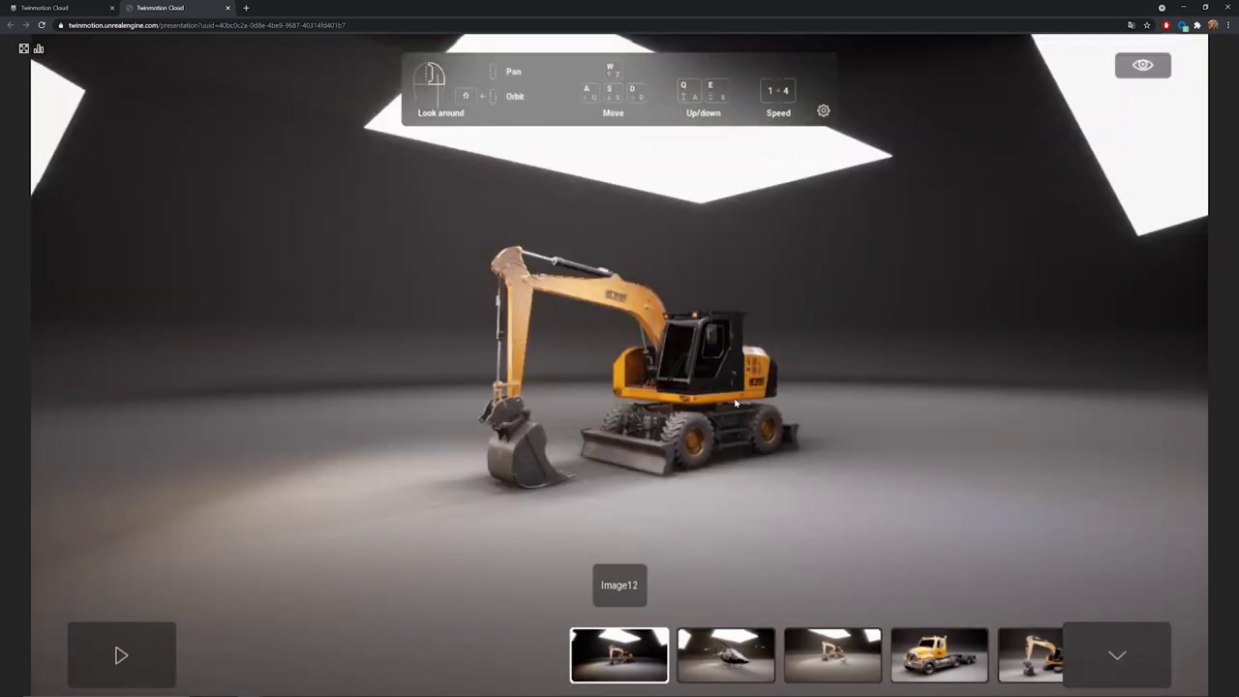